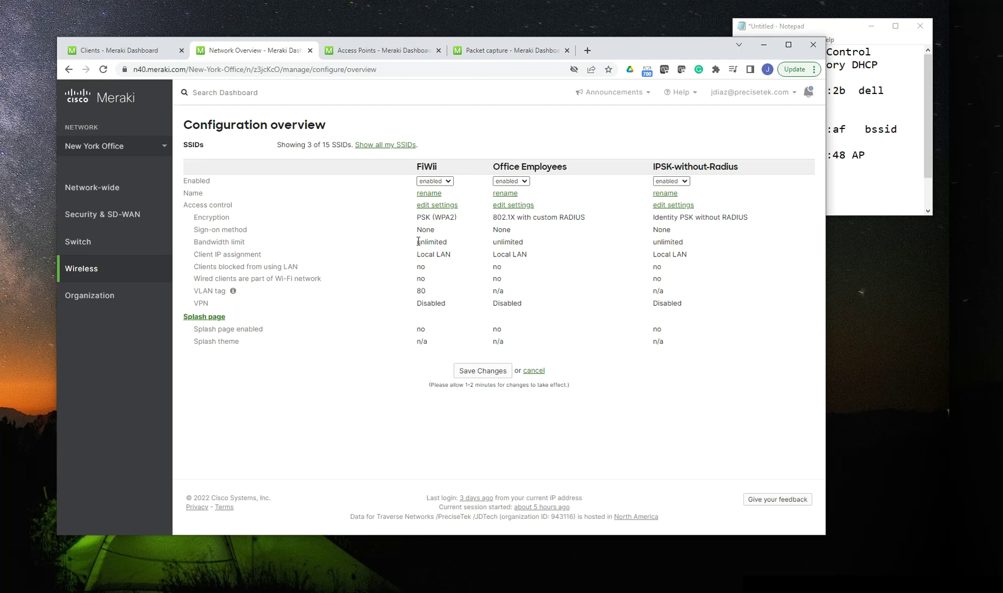
# Open the access control settings of the FiWii SSID and locate its Mandatory DHCP option.
pyautogui.click(437, 206)
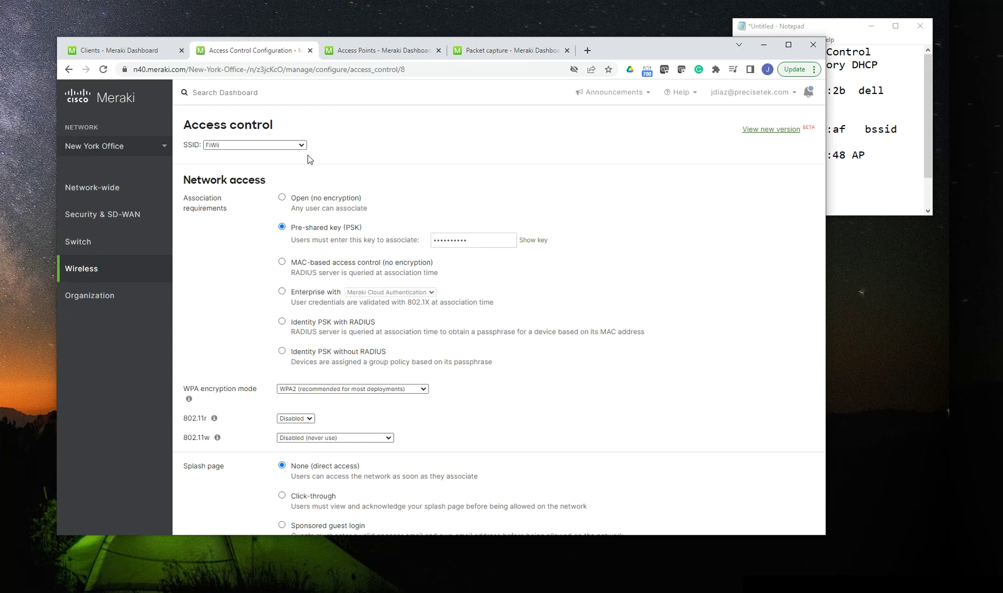
pyautogui.moveTo(183, 125); pyautogui.dragTo(275, 125)
pyautogui.click(405, 141)
pyautogui.click(305, 146)
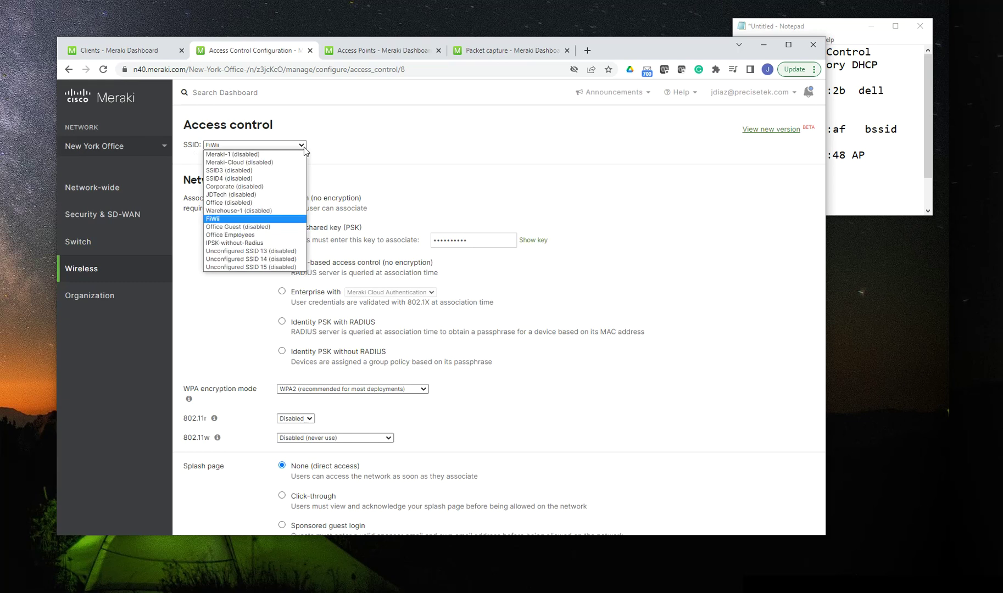
pyautogui.click(448, 148)
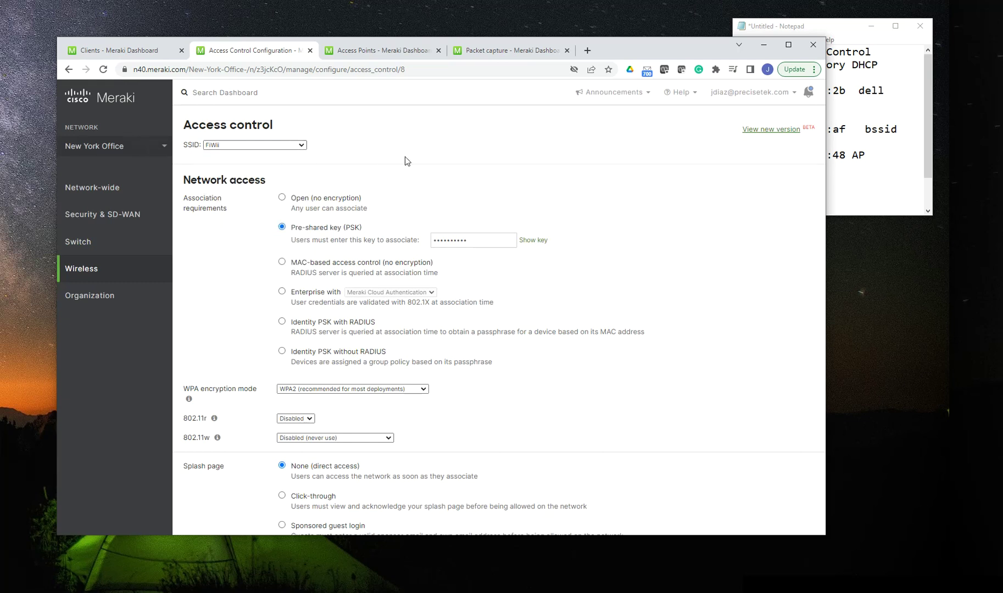
pyautogui.moveTo(111, 271)
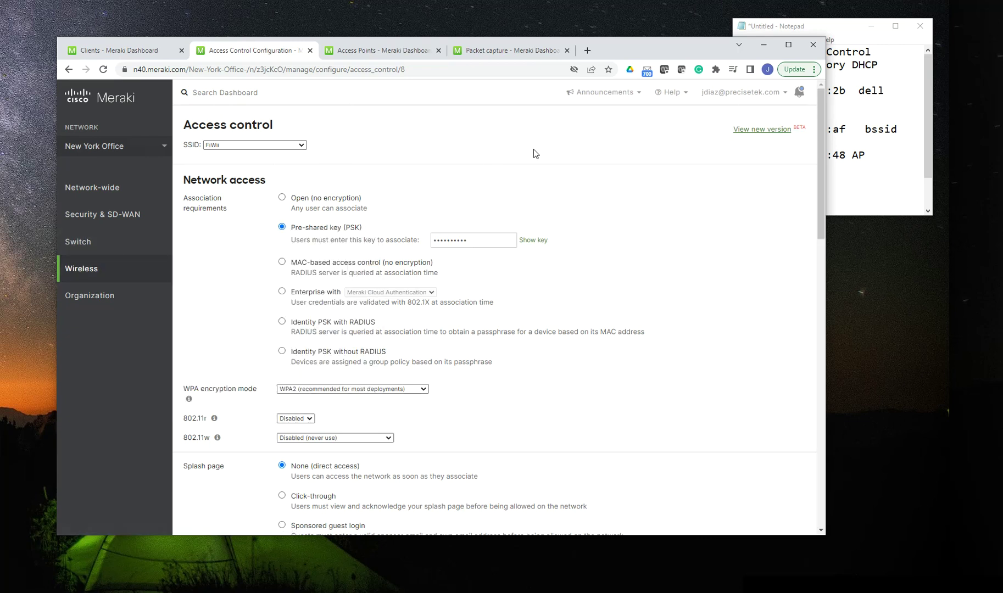
pyautogui.scroll(-10, 533, 152)
pyautogui.scroll(-3, 560, 183)
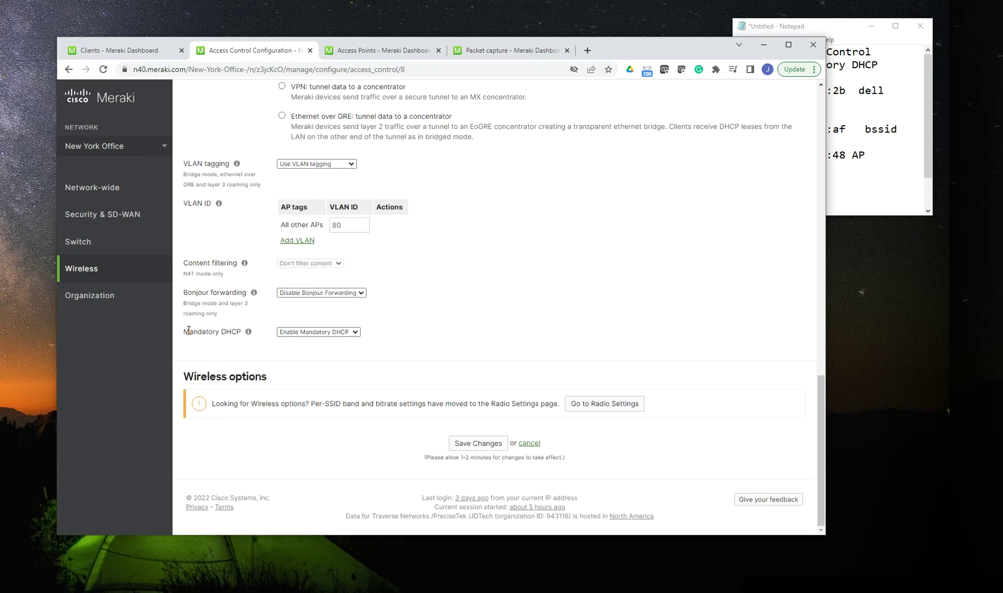
pyautogui.moveTo(183, 333); pyautogui.dragTo(233, 345)
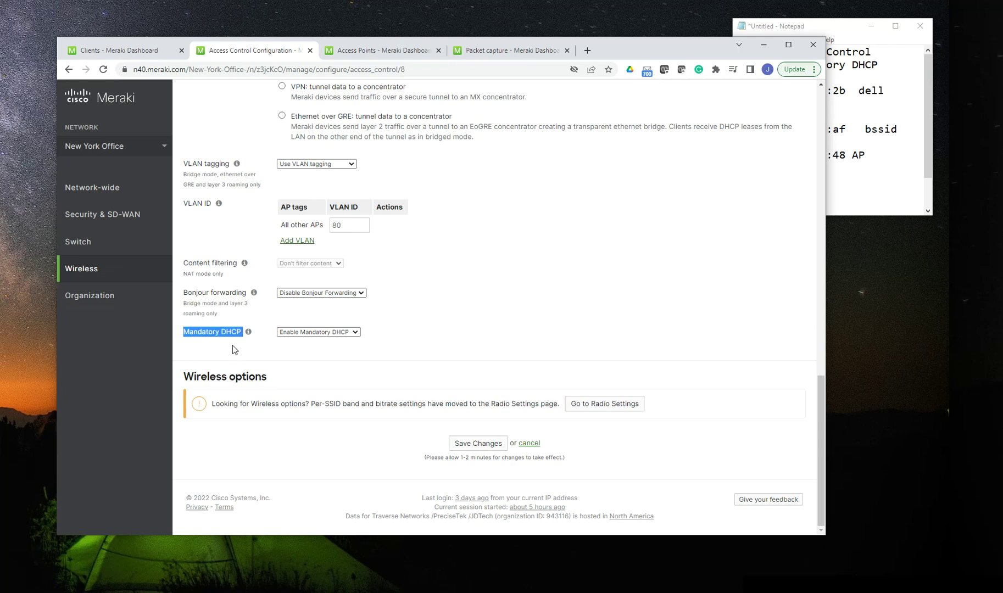
# Set Mandatory DHCP to Disable Mandatory DHCP for the FiWii SSID and review the SSID's other access settings.
pyautogui.click(358, 332)
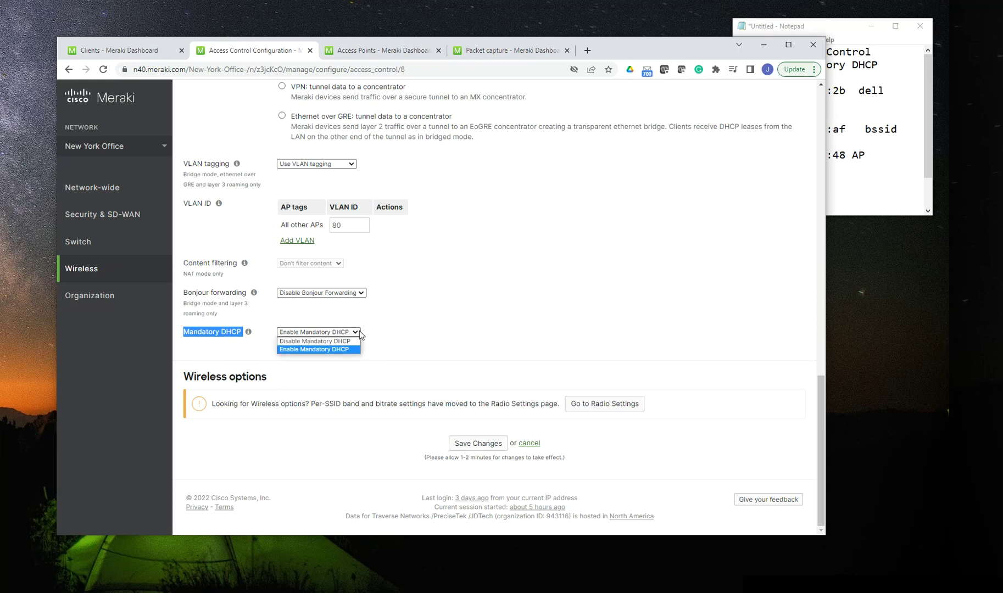
pyautogui.click(351, 342)
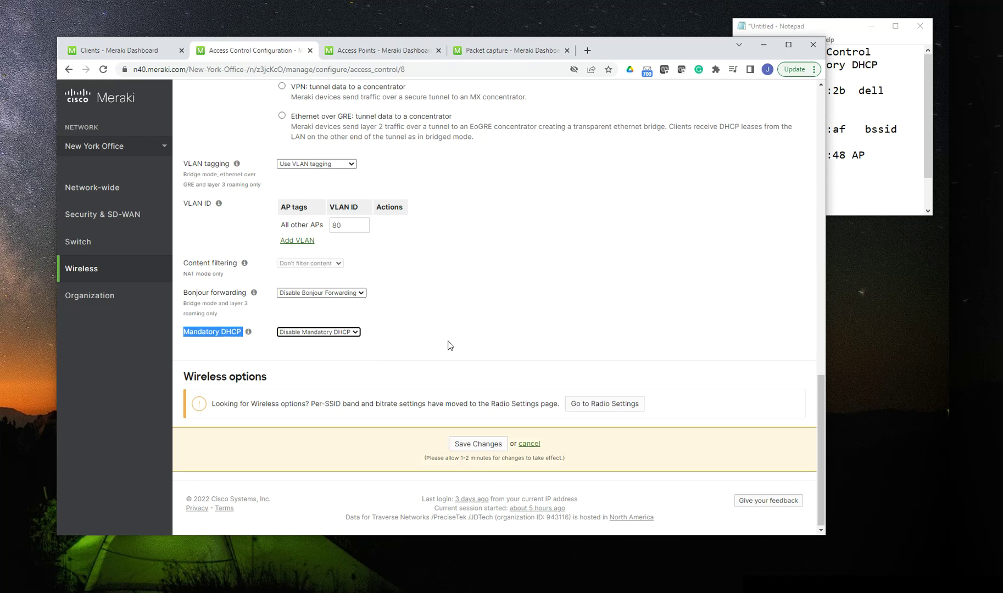
pyautogui.click(468, 309)
pyautogui.scroll(20, 468, 309)
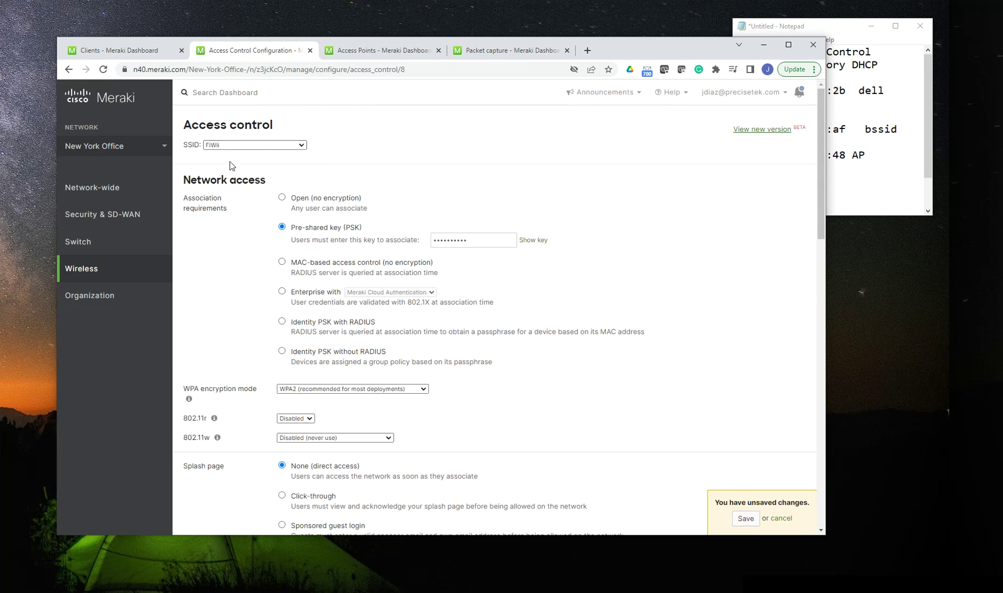
pyautogui.scroll(-20, 614, 284)
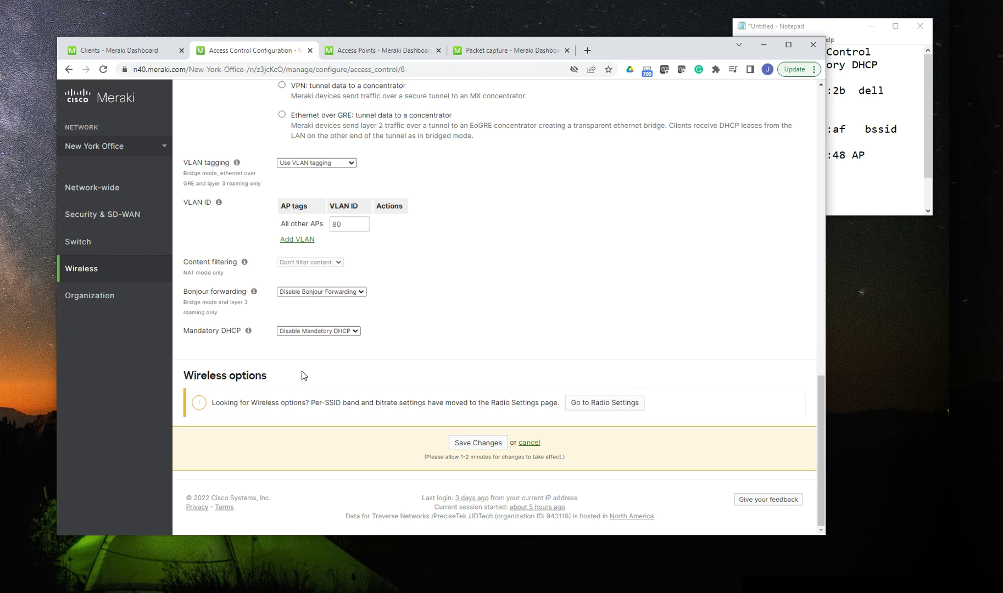
pyautogui.scroll(20, 318, 333)
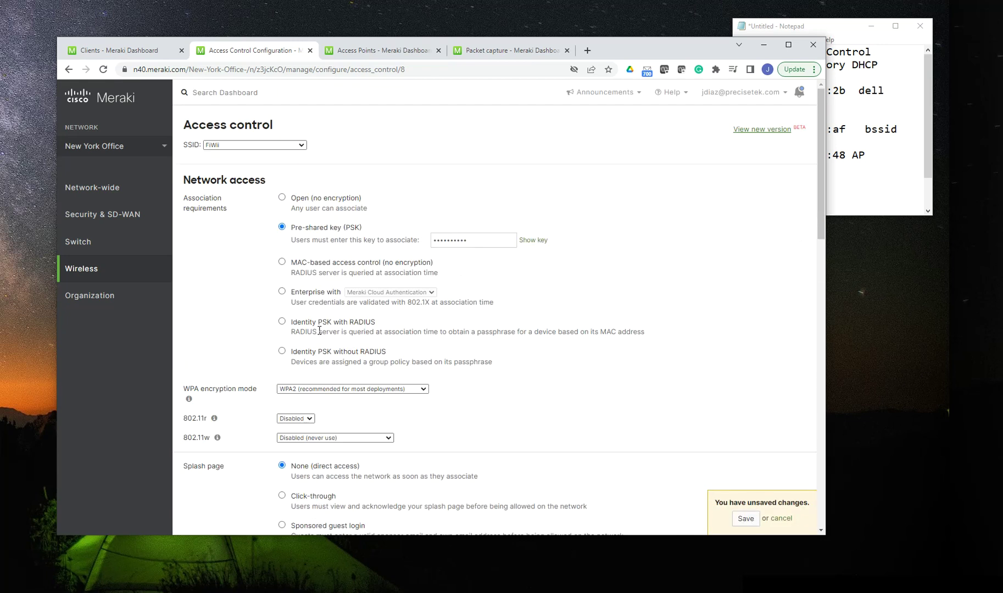
pyautogui.scroll(-20, 540, 300)
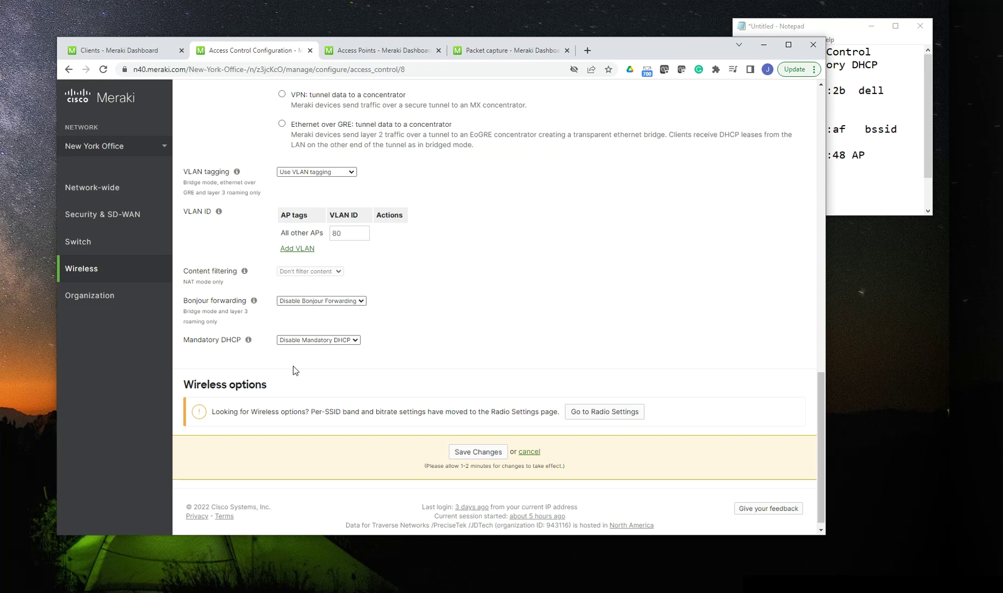
# Set the FiWii SSID's Mandatory DHCP option to Enable Mandatory DHCP.
pyautogui.click(344, 342)
pyautogui.click(335, 358)
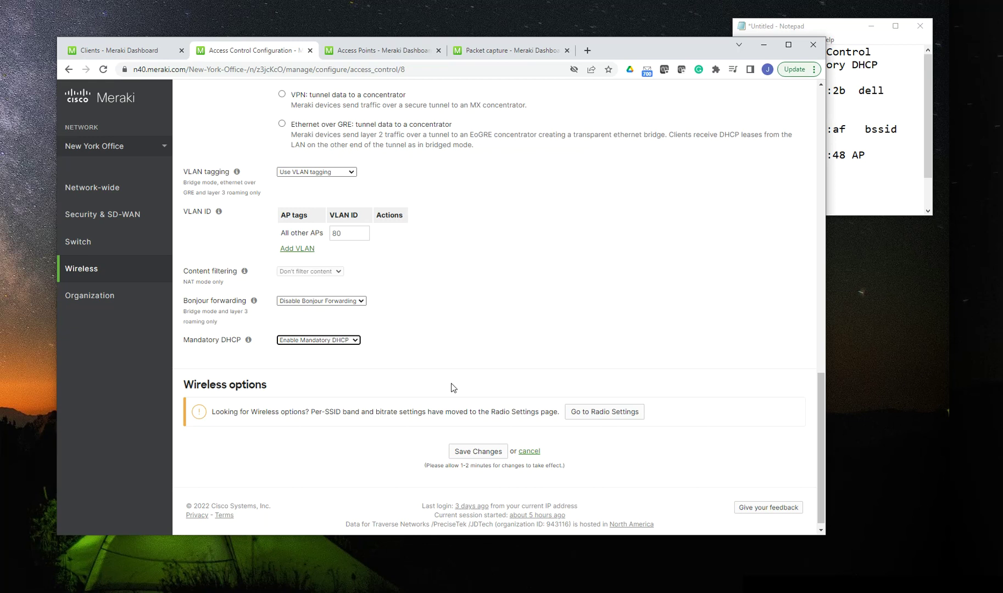
pyautogui.click(453, 349)
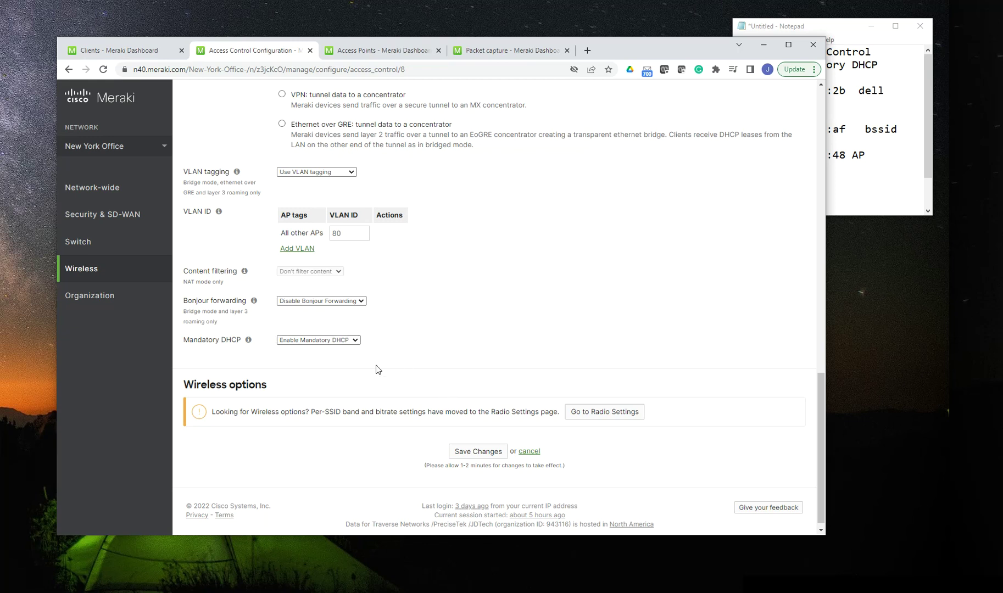
pyautogui.click(357, 341)
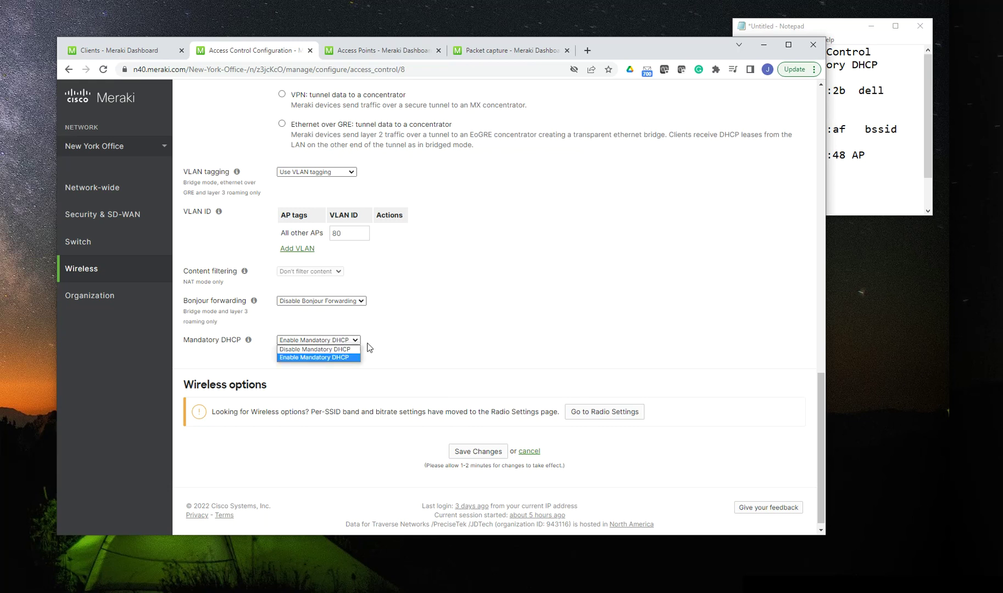
pyautogui.click(343, 358)
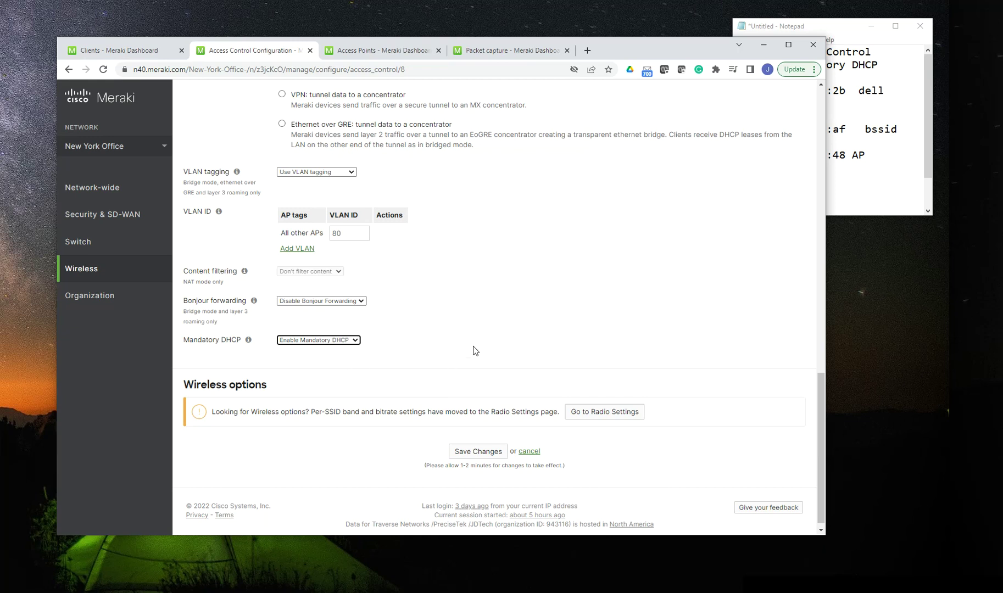
pyautogui.click(557, 291)
# Switch to the 172.16.5.109 Remote Desktop session and open the TCP/IPv4 properties of the BUILT-IN WIFI adapter.
pyautogui.moveTo(710, 592)
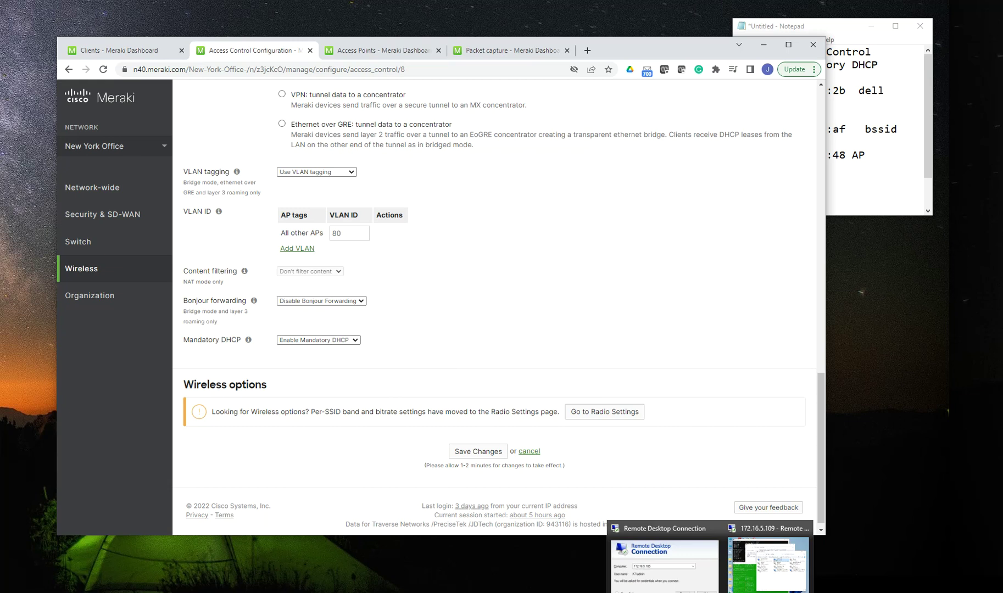
pyautogui.click(751, 525)
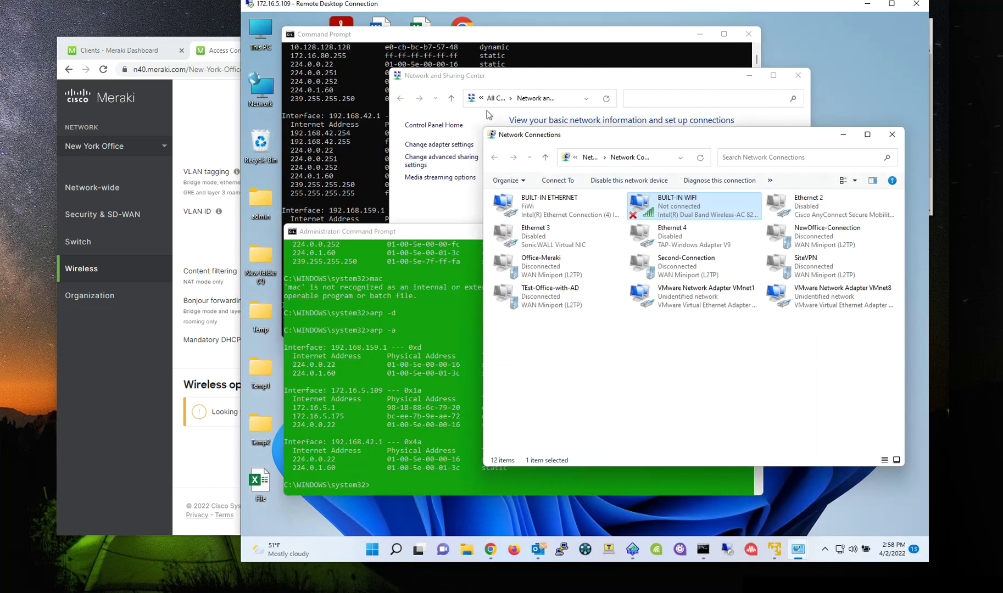
pyautogui.moveTo(398, 12); pyautogui.dragTo(390, 18)
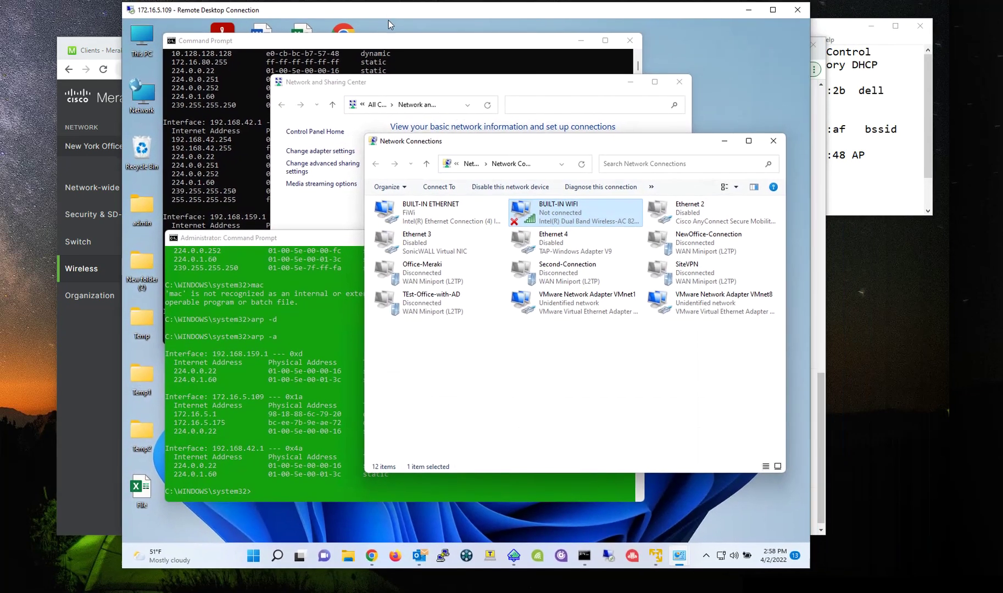
pyautogui.click(520, 421)
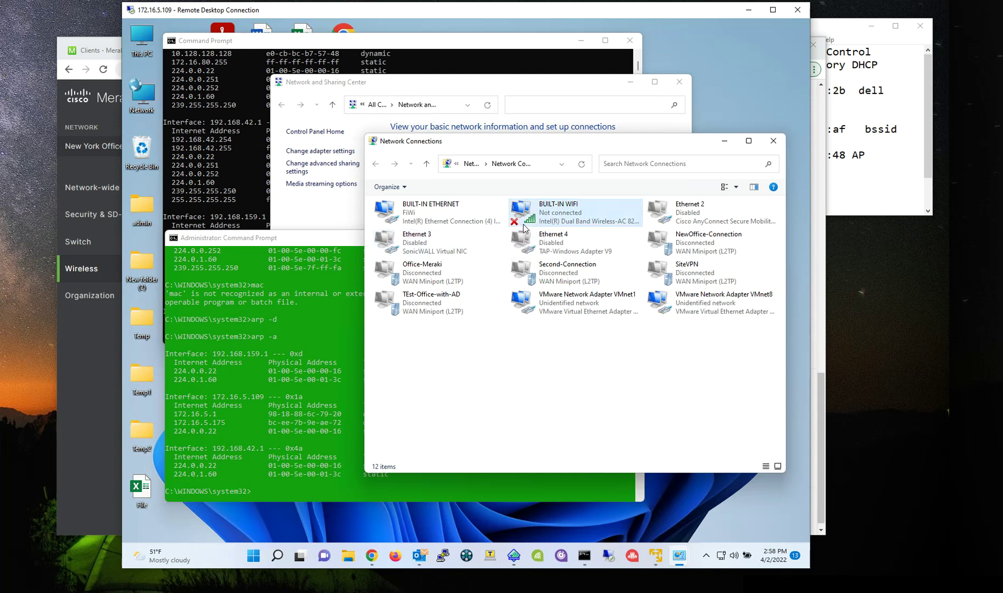
pyautogui.rightClick(555, 214)
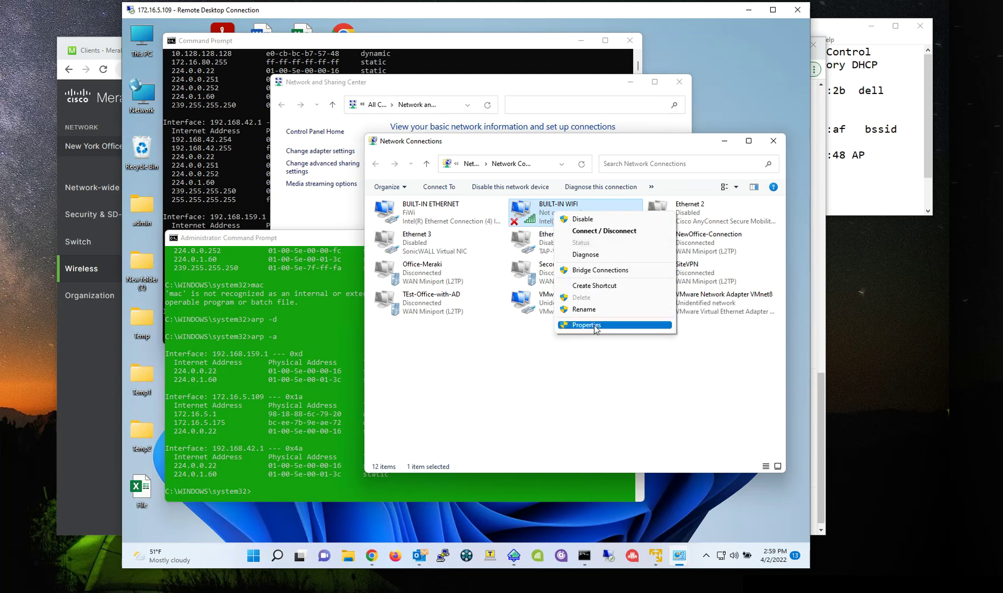
pyautogui.click(594, 326)
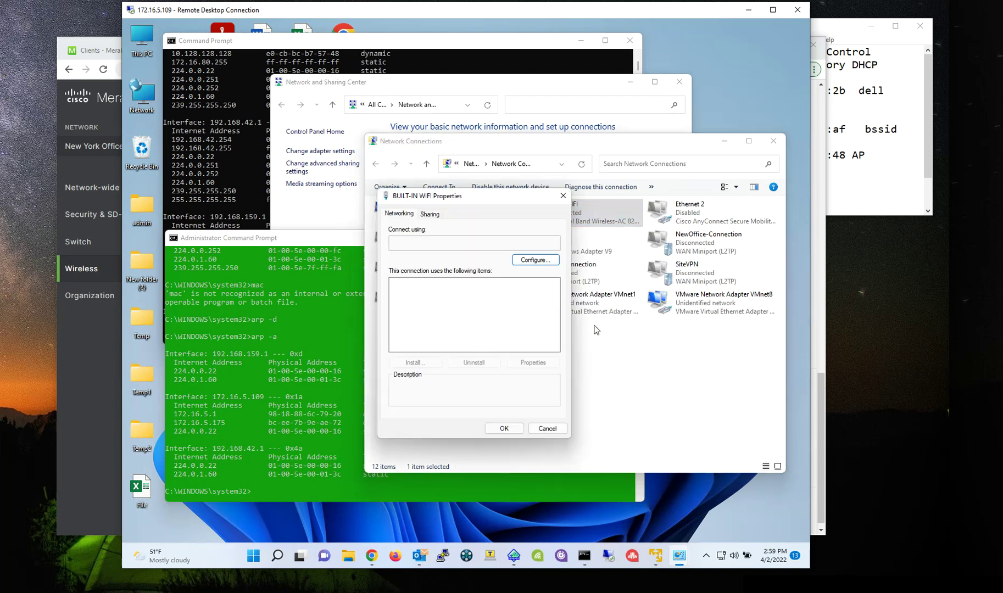
pyautogui.scroll(-2, 497, 330)
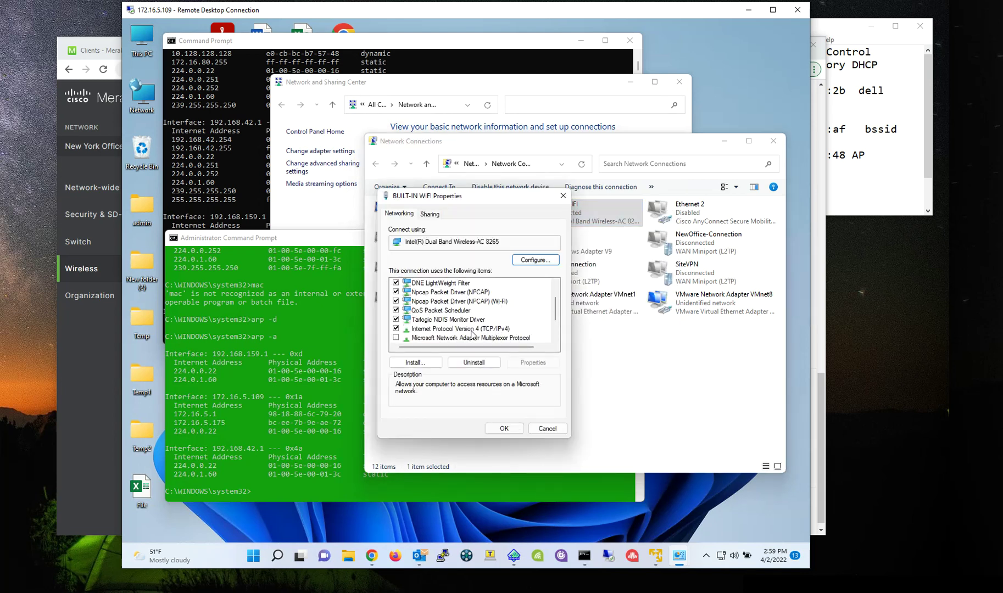
pyautogui.doubleClick(471, 331)
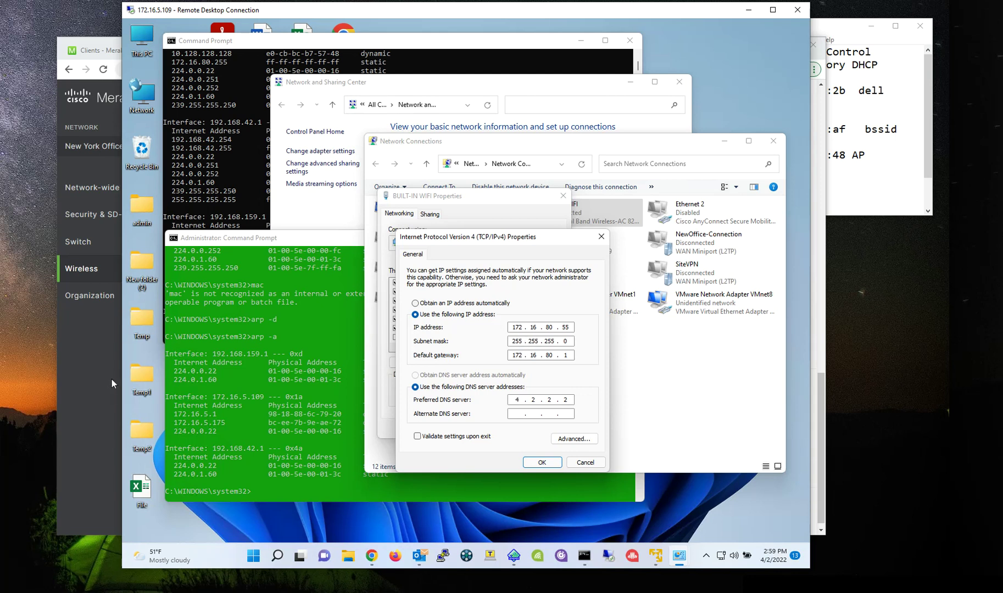
# Compare the adapter's static IPv4 settings with the SSID's VLAN settings in the Meraki dashboard, and accept both properties dialogs.
pyautogui.click(87, 400)
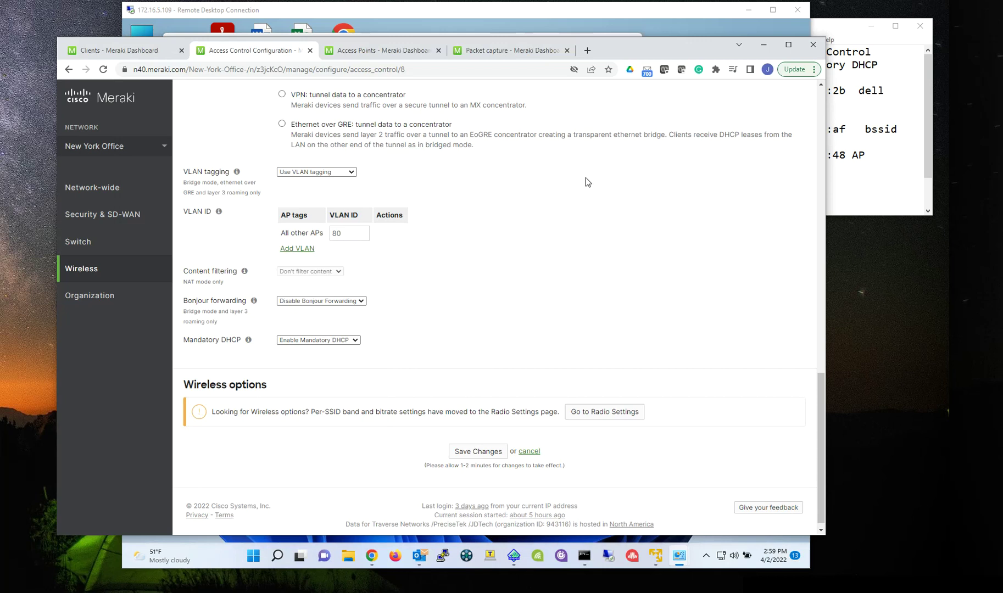
pyautogui.click(569, 15)
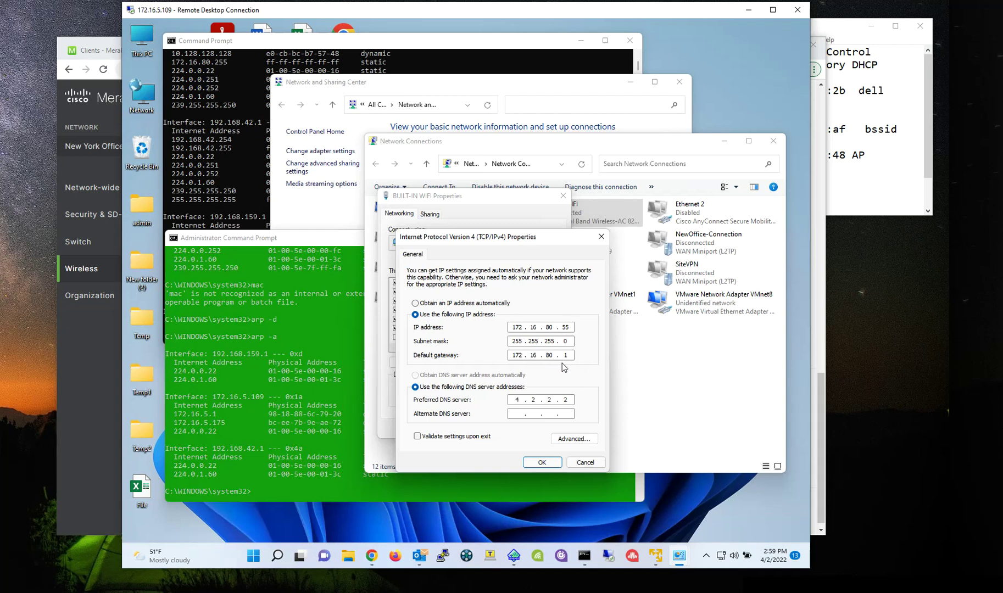
pyautogui.click(552, 466)
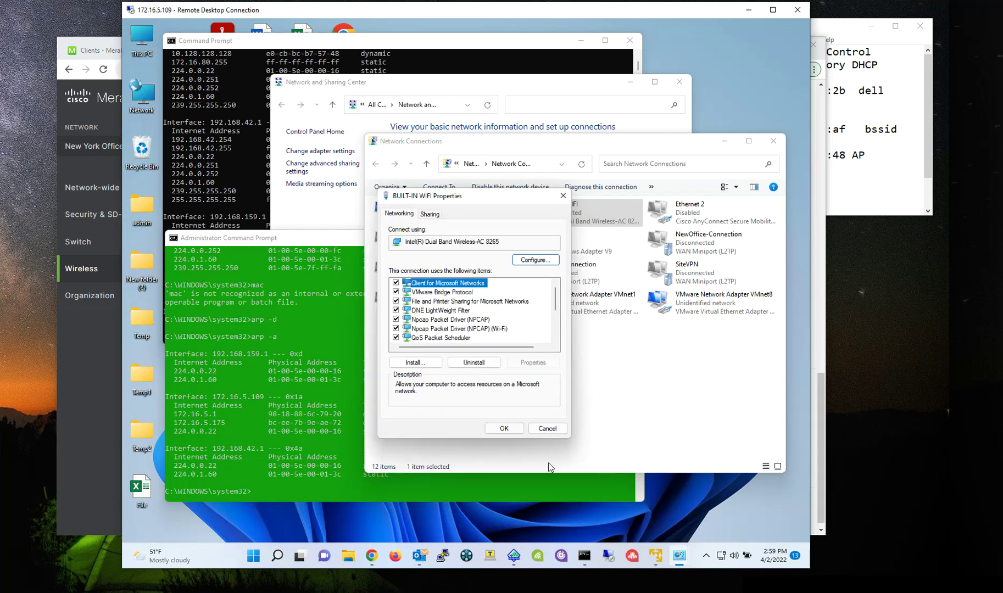
pyautogui.click(496, 429)
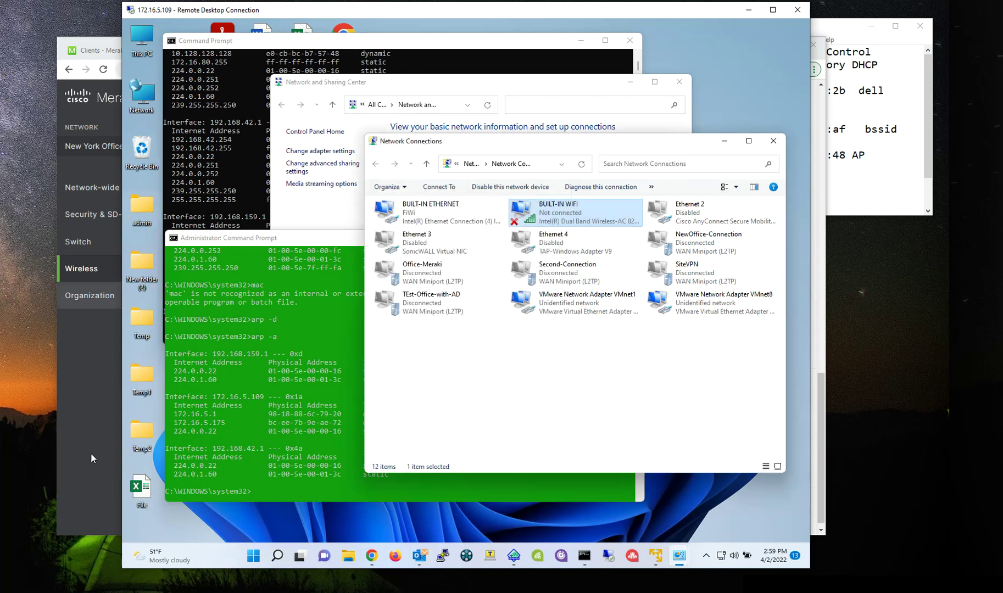
# Review the FiWii SSID's Mandatory DHCP setting in the Meraki dashboard and the BUILT-IN WIFI adapter's connection status in the remote session.
pyautogui.click(95, 484)
pyautogui.scroll(10, 506, 297)
pyautogui.scroll(1, 505, 296)
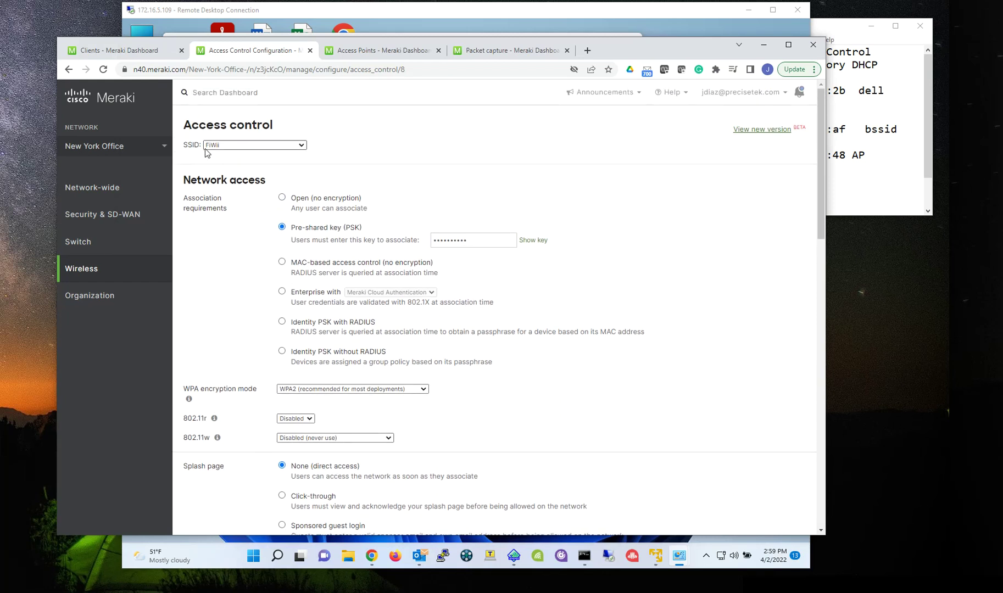
pyautogui.scroll(-15, 581, 303)
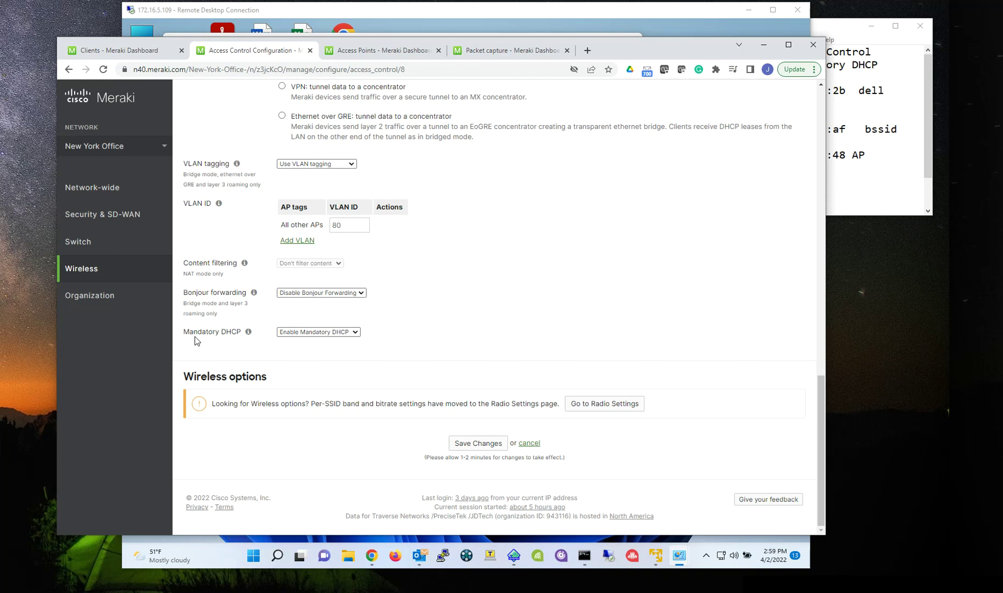
pyautogui.moveTo(183, 330); pyautogui.dragTo(243, 332)
pyautogui.click(476, 18)
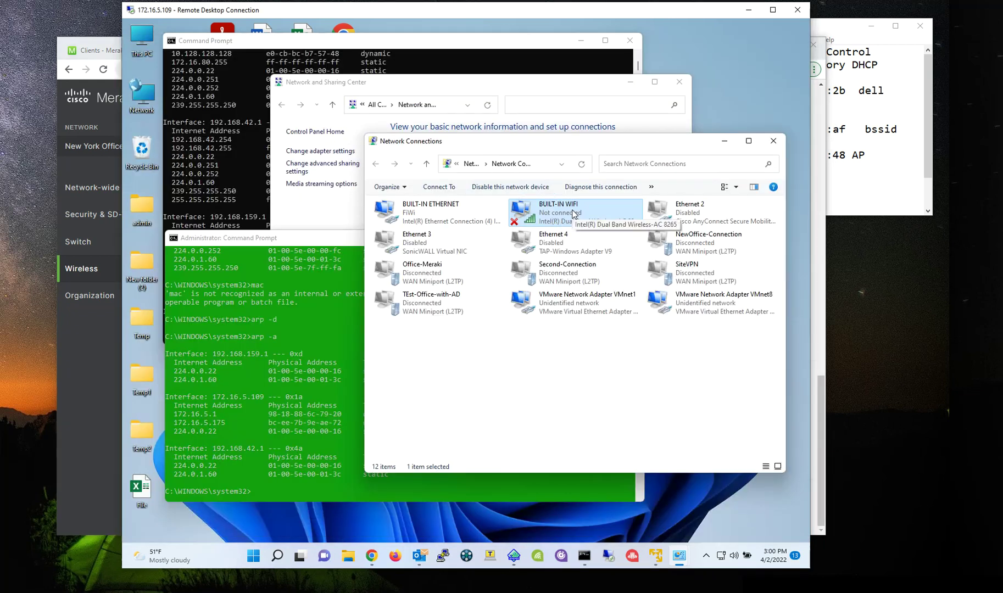
pyautogui.click(85, 429)
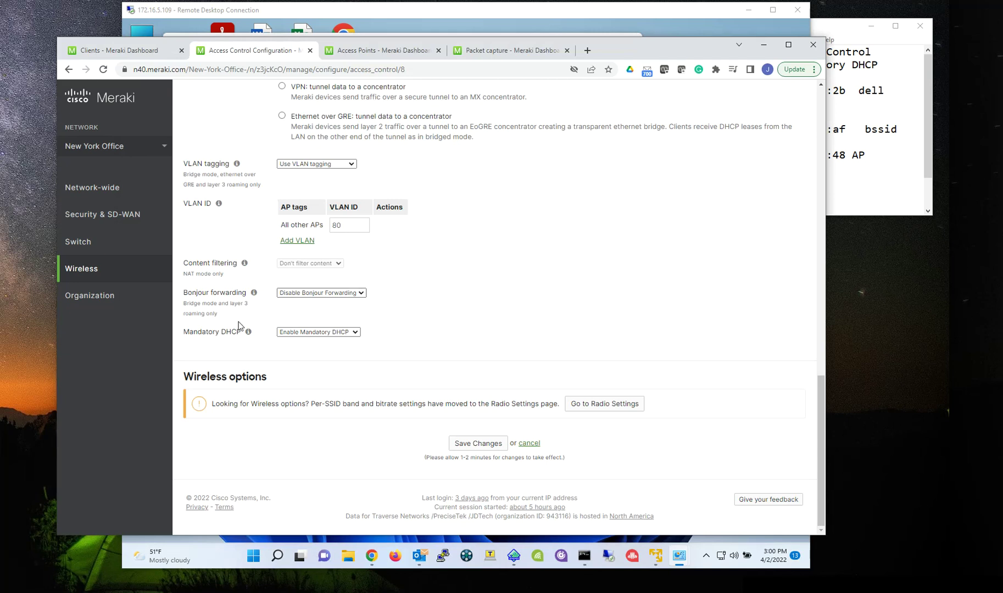
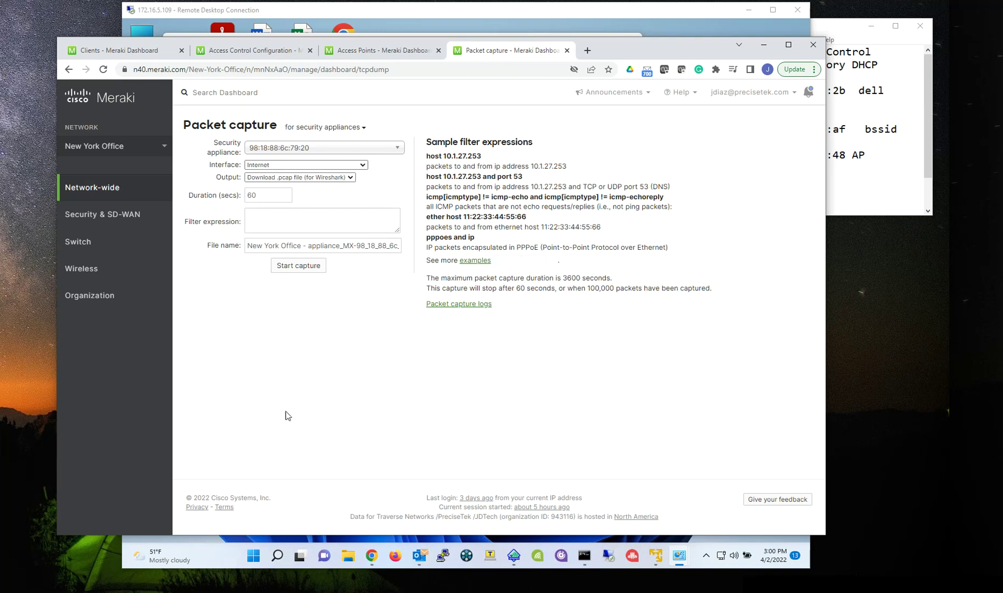
# Bring up the Meraki packet capture page and set it to capture for access points.
pyautogui.click(366, 130)
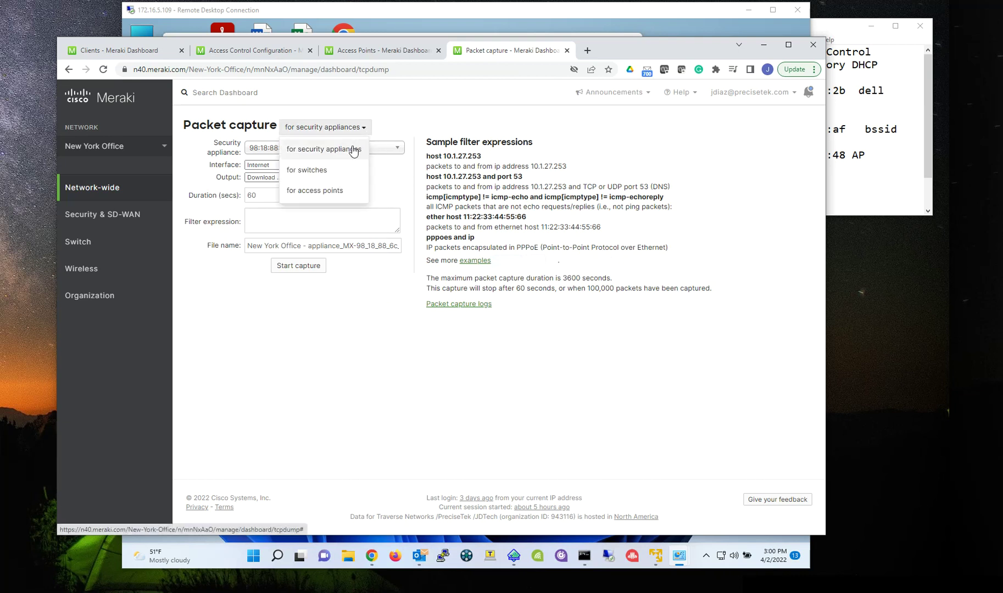
pyautogui.click(338, 190)
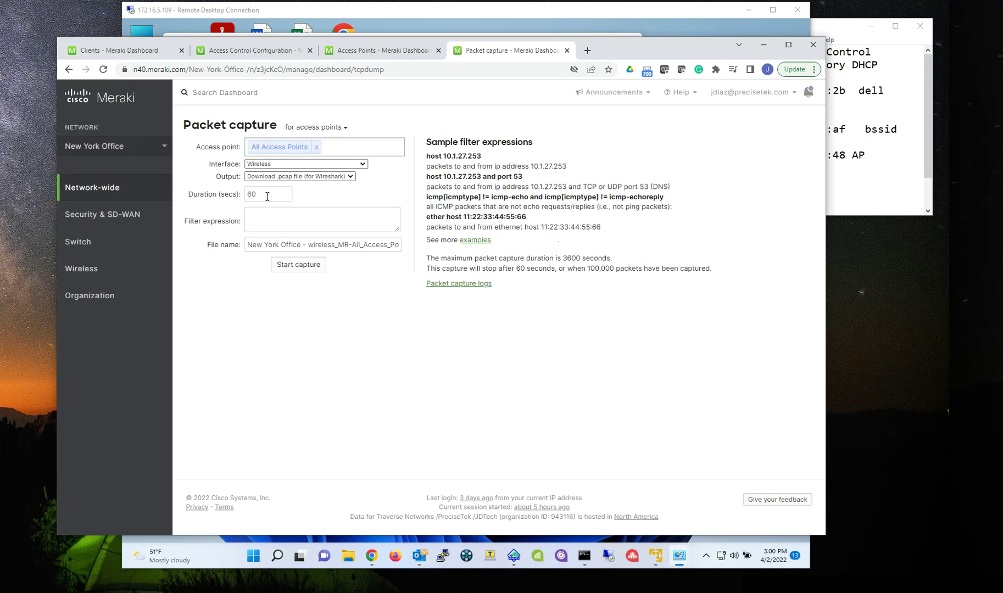
# Begin the packet capture's filter expression with "ether host".
pyautogui.click(264, 216)
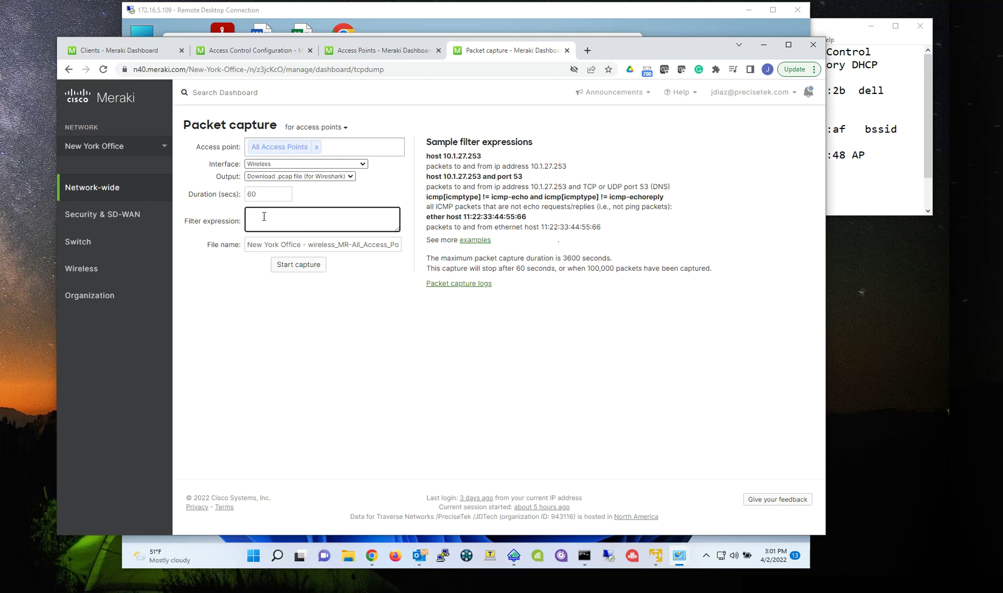
pyautogui.click(378, 397)
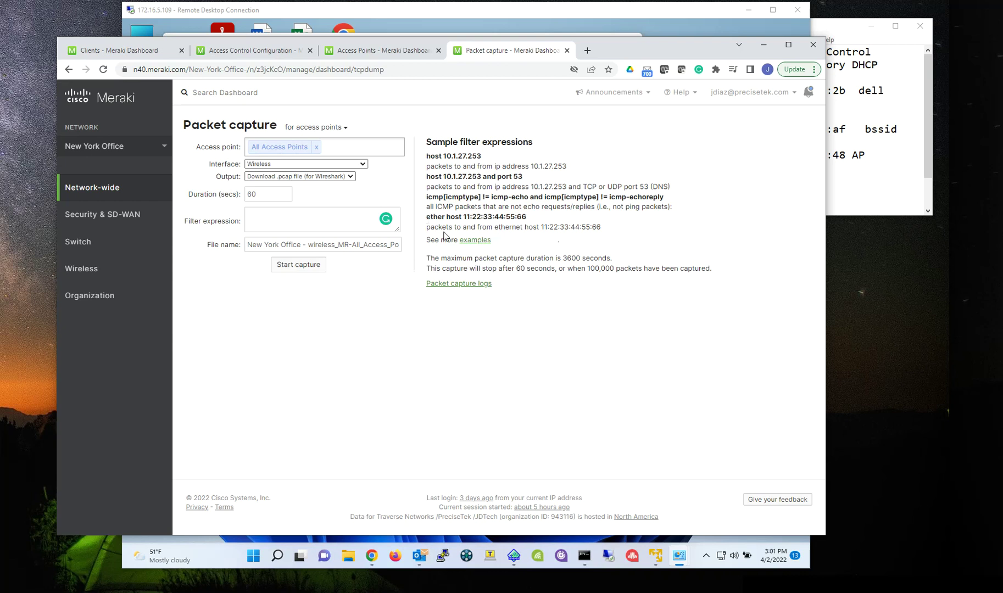
pyautogui.moveTo(578, 239)
pyautogui.click(263, 211)
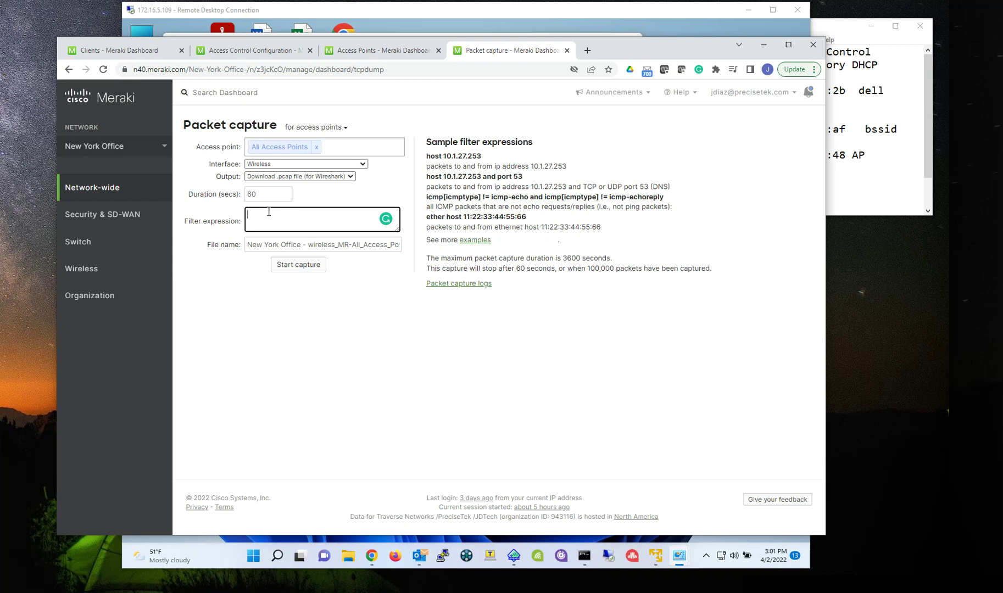
pyautogui.write('ether host')
# Complete the filter with the dell client's MAC address 10:f0:05:eb:61:2b copied from the Notepad notes, and start the capture.
pyautogui.click(885, 179)
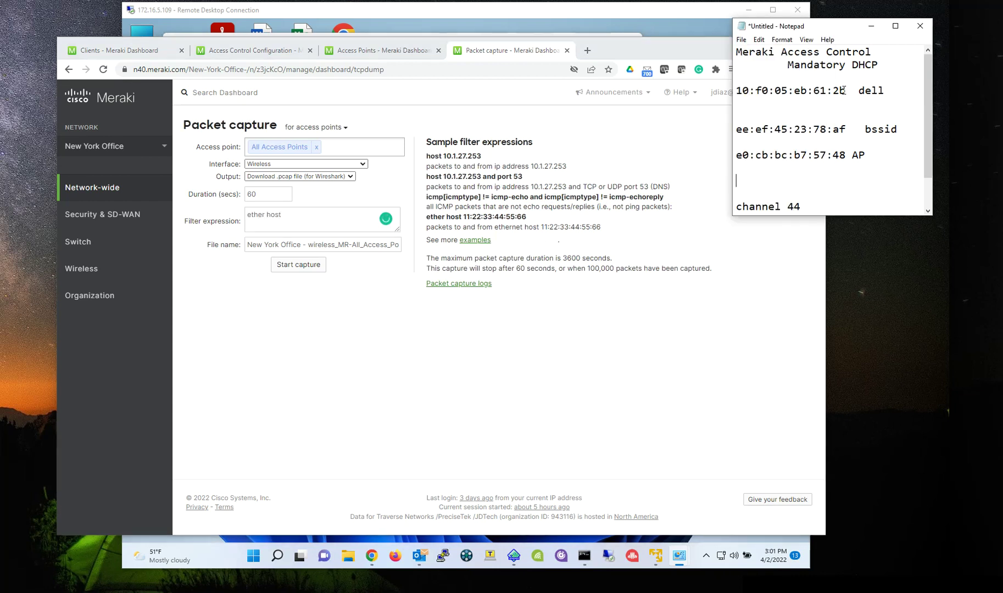
pyautogui.moveTo(844, 92); pyautogui.dragTo(740, 94)
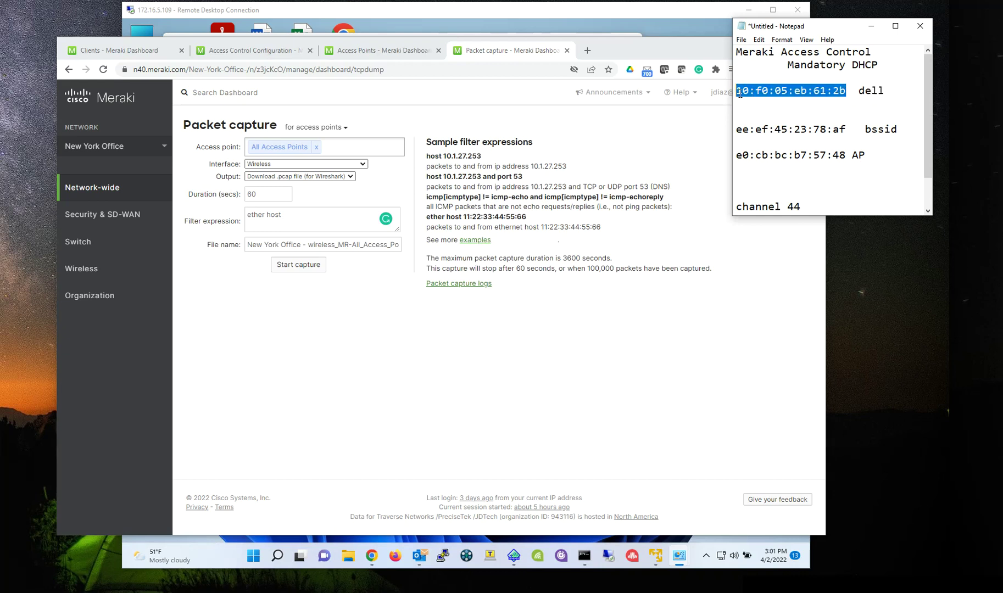
pyautogui.rightClick(743, 93)
pyautogui.click(761, 125)
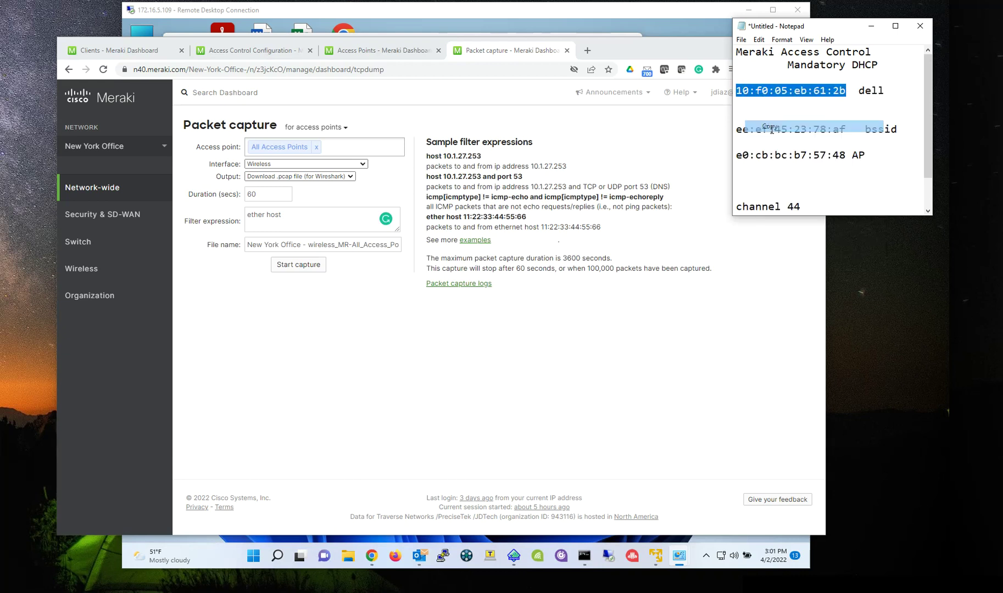
pyautogui.click(304, 215)
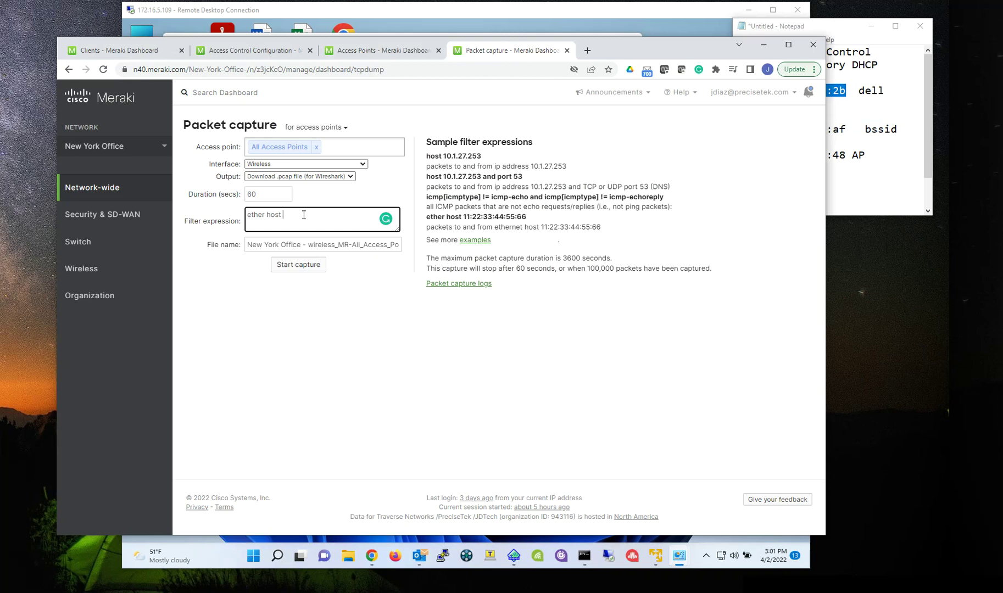
pyautogui.hotkey('ctrl', 'v')
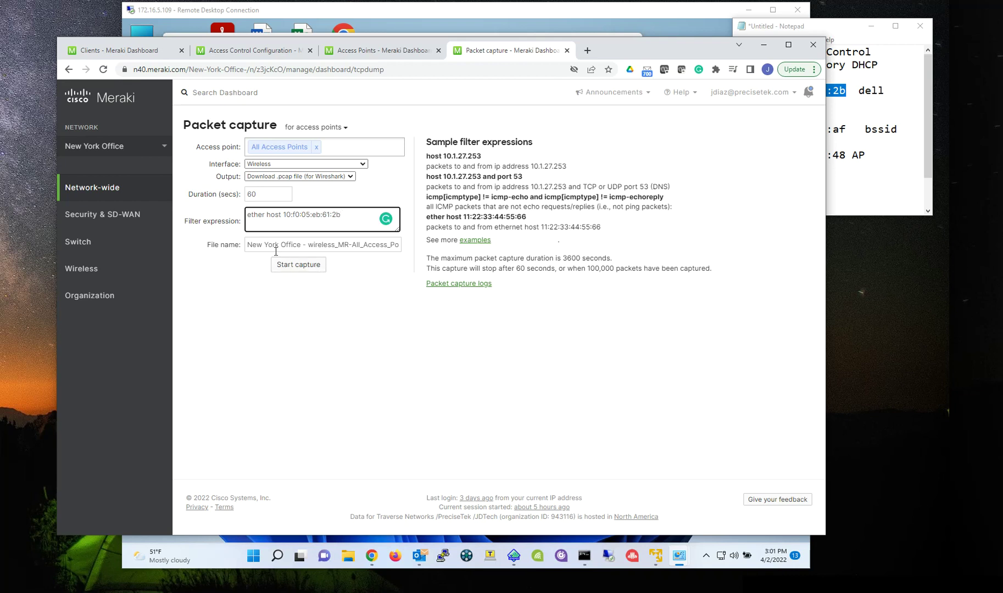
pyautogui.click(301, 271)
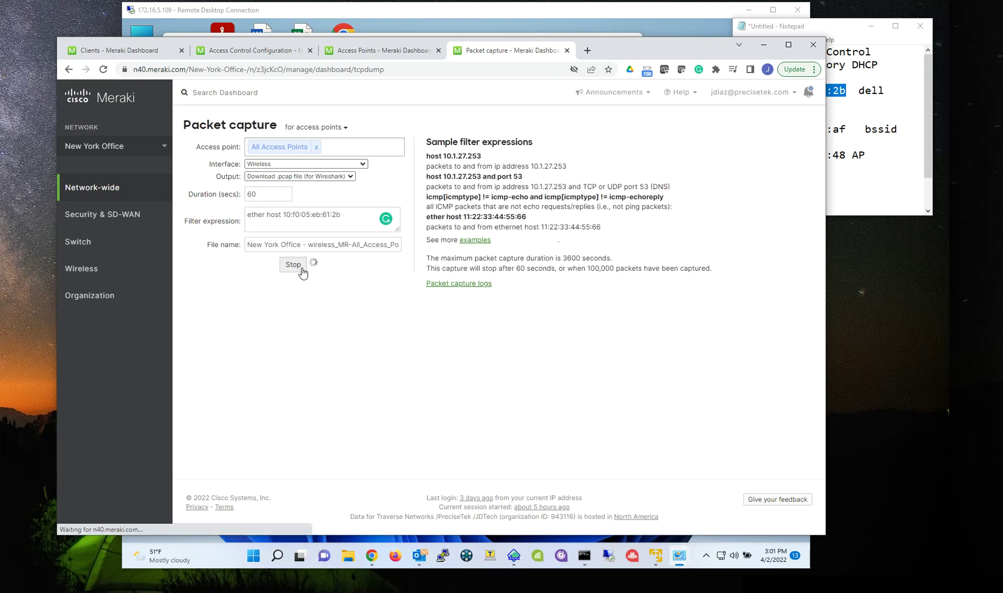
# Switch to the 172.16.5.109 Remote Desktop session and look through the BUILT-IN WIFI adapter's available wireless networks for FiWii.
pyautogui.click(499, 17)
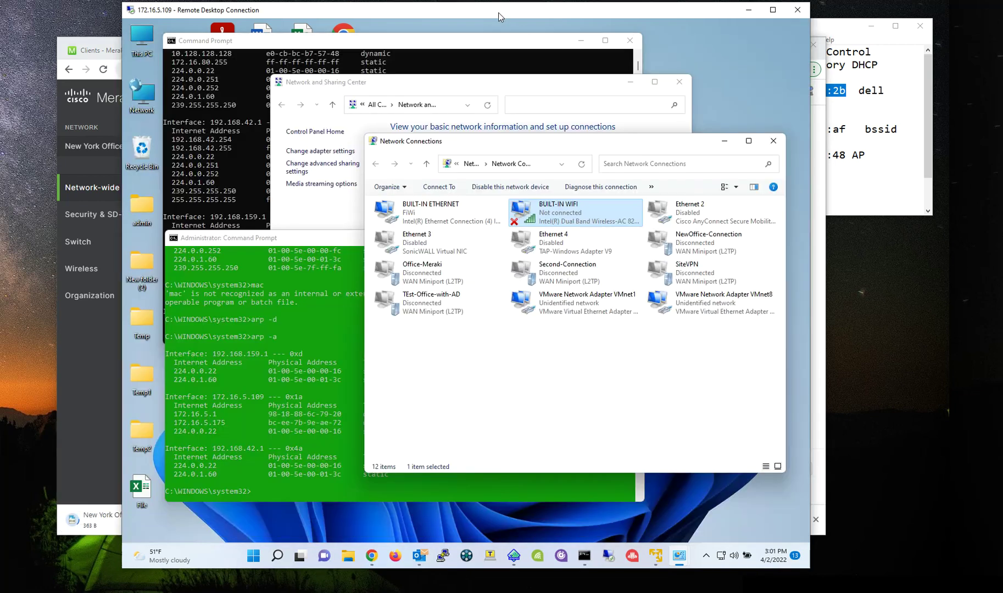
pyautogui.rightClick(547, 216)
pyautogui.click(595, 234)
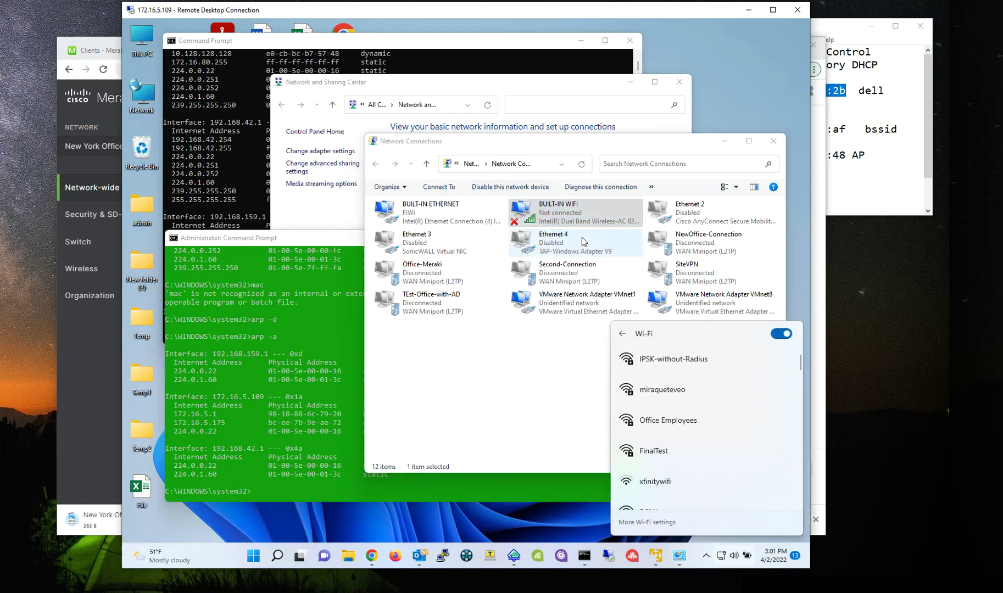
pyautogui.scroll(-3, 666, 467)
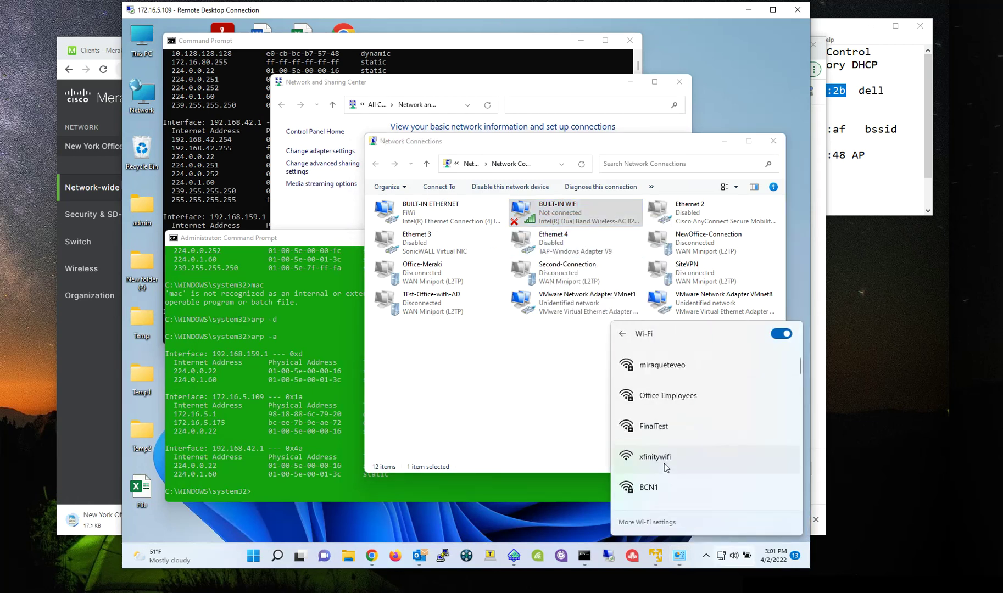
pyautogui.scroll(-5, 666, 467)
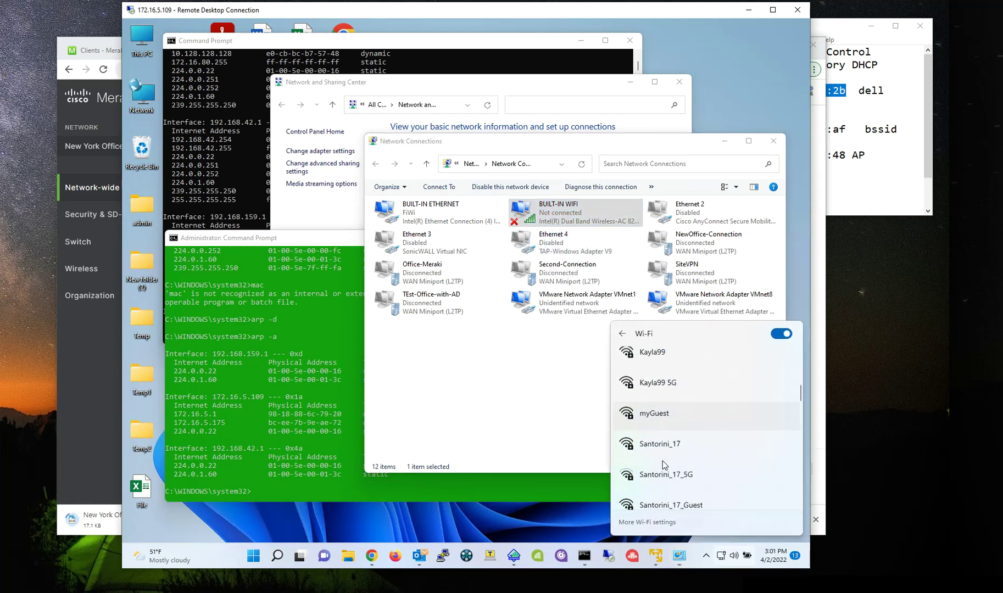
pyautogui.scroll(-6, 665, 465)
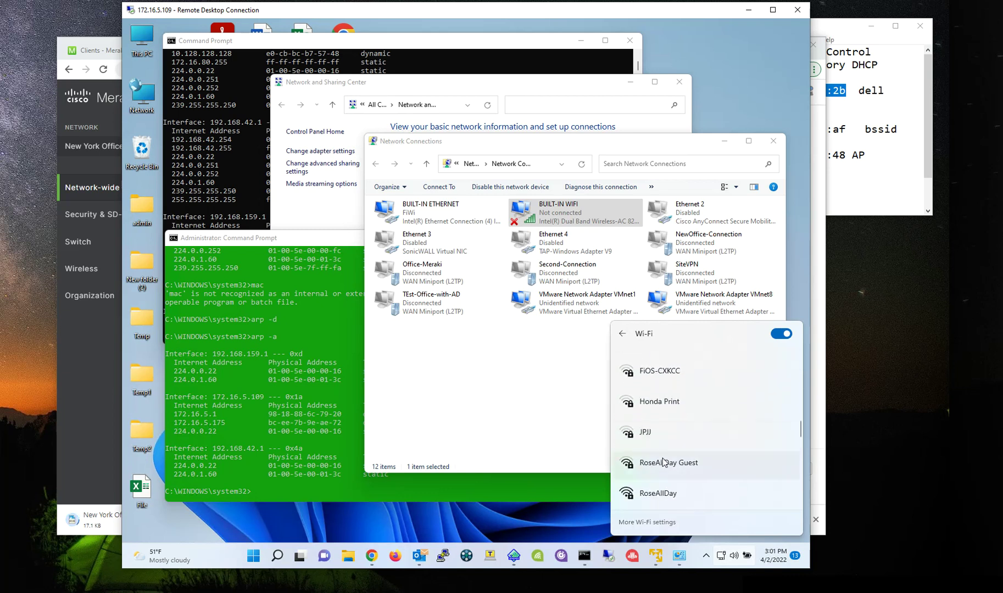
pyautogui.scroll(-2, 663, 461)
pyautogui.scroll(15, 659, 453)
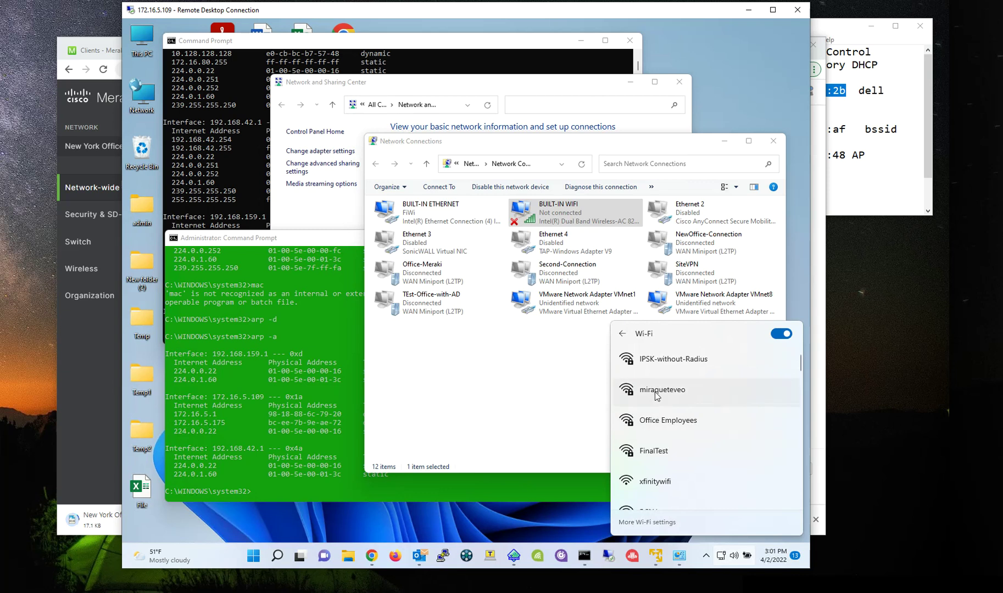
pyautogui.scroll(-2, 657, 393)
pyautogui.scroll(-4, 680, 416)
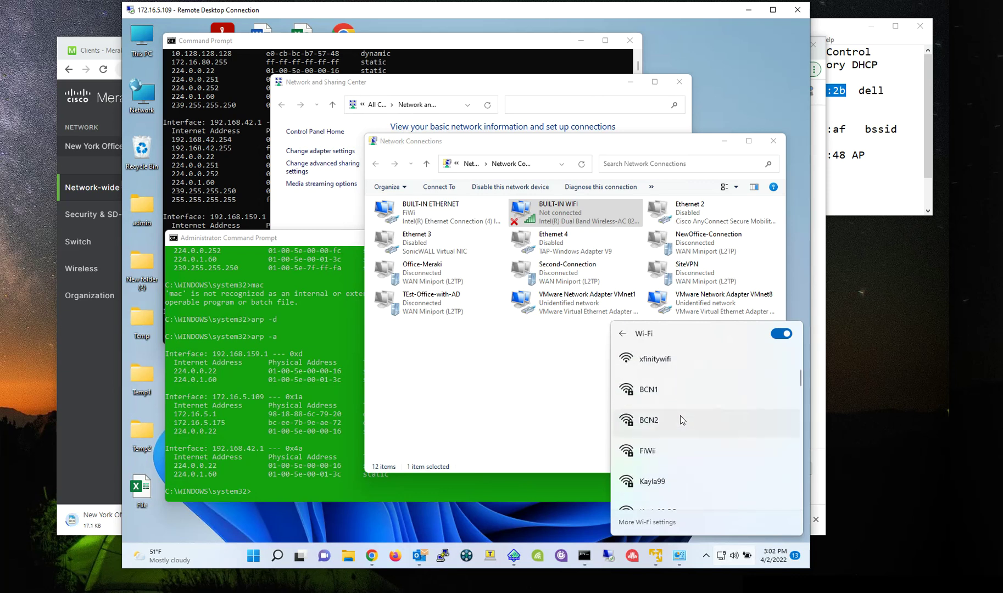
pyautogui.scroll(-10, 680, 416)
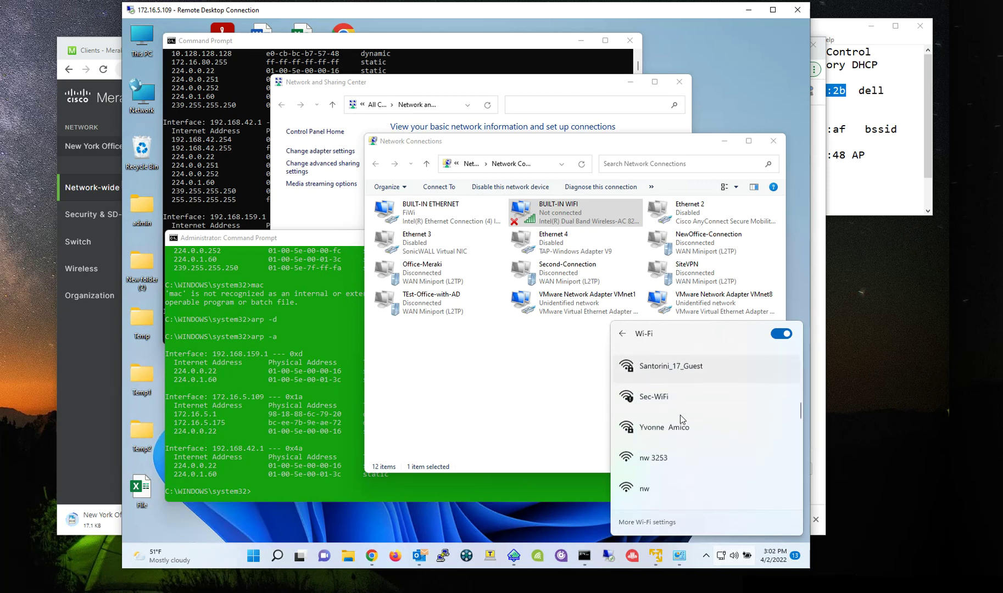
pyautogui.scroll(-10, 681, 415)
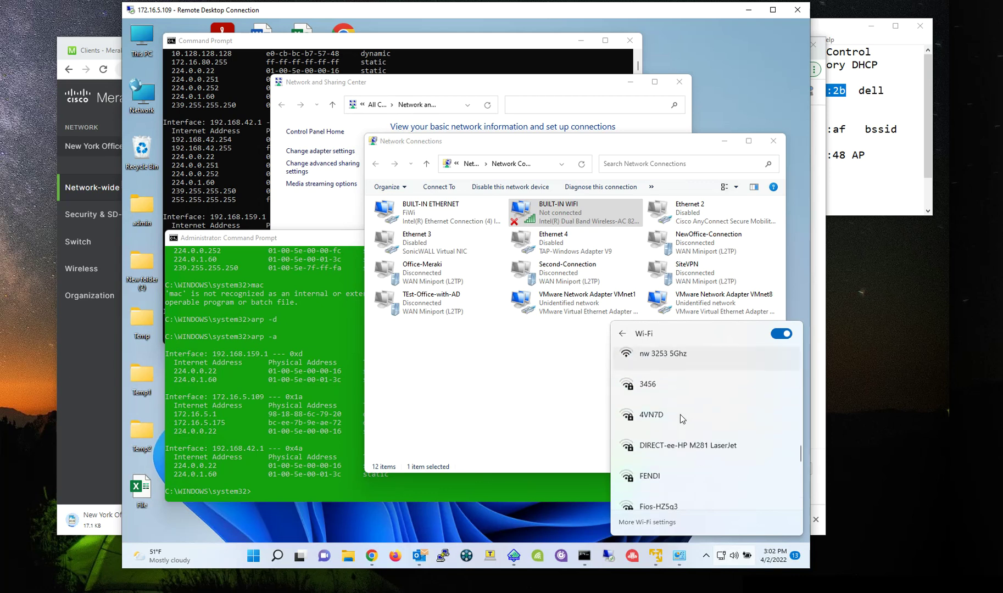
pyautogui.scroll(-6, 681, 414)
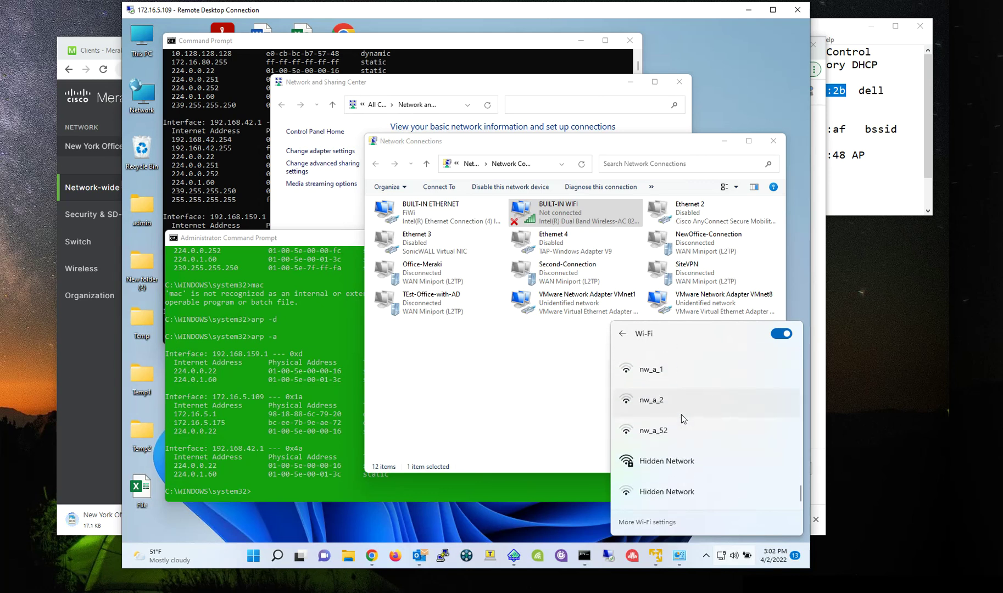
pyautogui.scroll(6, 681, 415)
pyautogui.scroll(10, 681, 416)
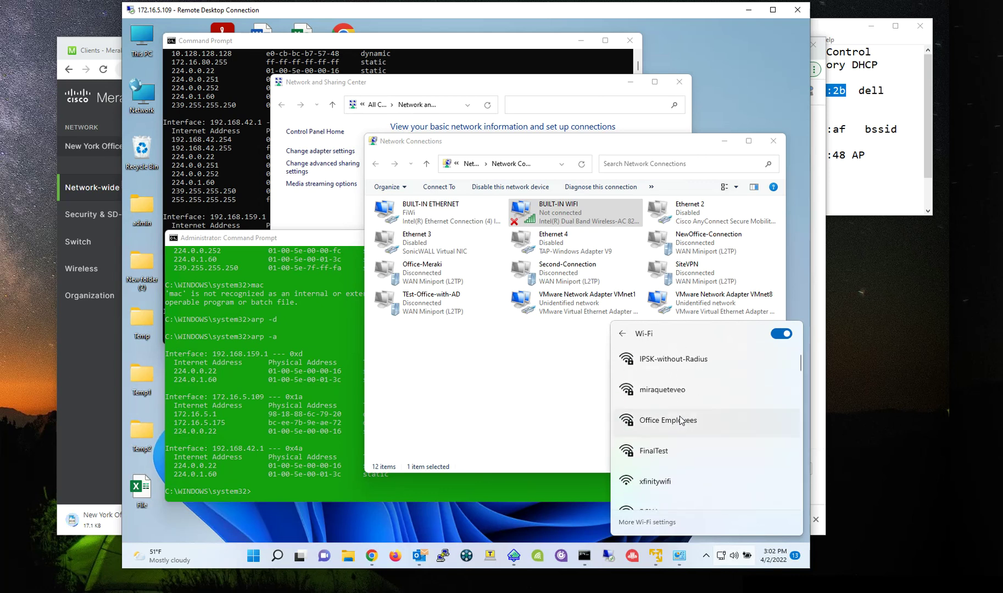
# Disable and re-enable the BUILT-IN WIFI adapter, and refresh the list of network connections.
pyautogui.click(550, 214)
pyautogui.rightClick(546, 217)
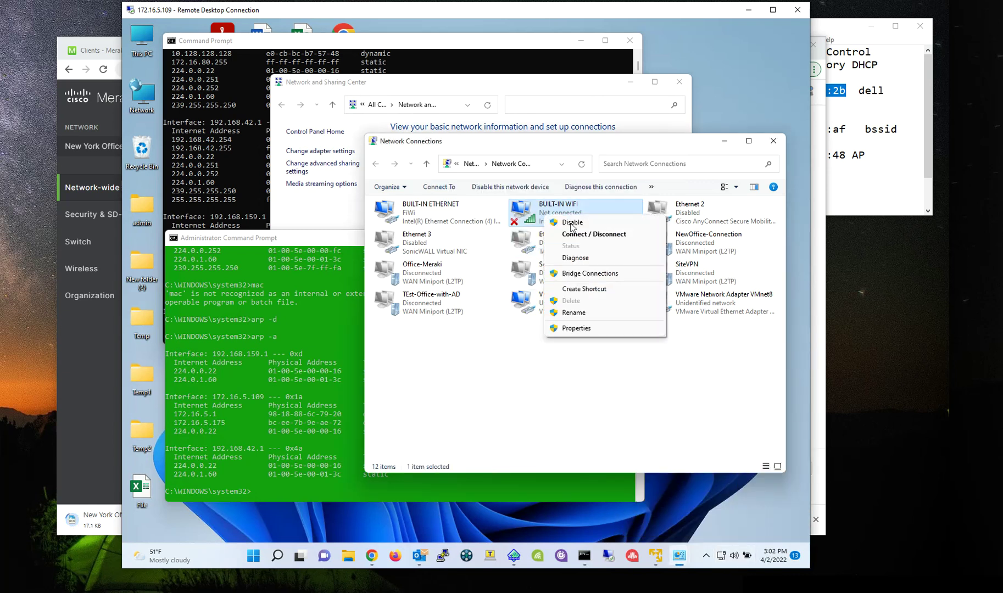
pyautogui.click(594, 223)
pyautogui.rightClick(552, 217)
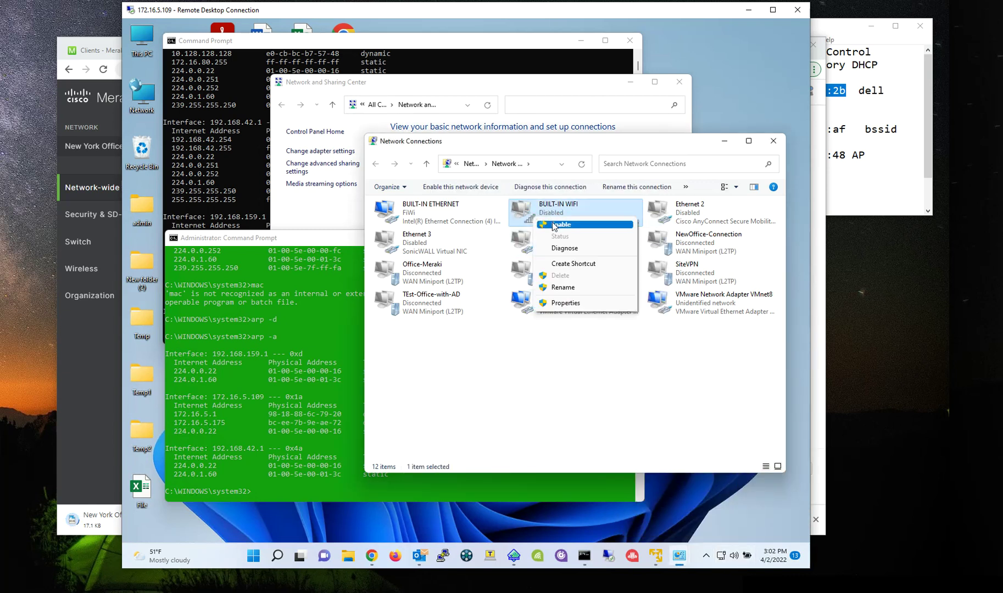
pyautogui.click(556, 226)
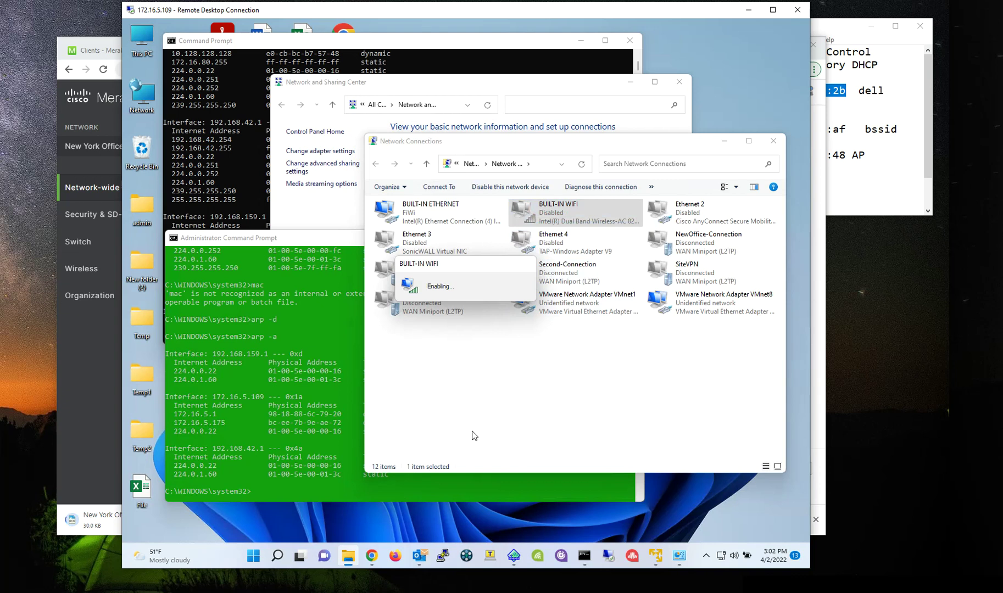
pyautogui.rightClick(520, 407)
pyautogui.click(555, 447)
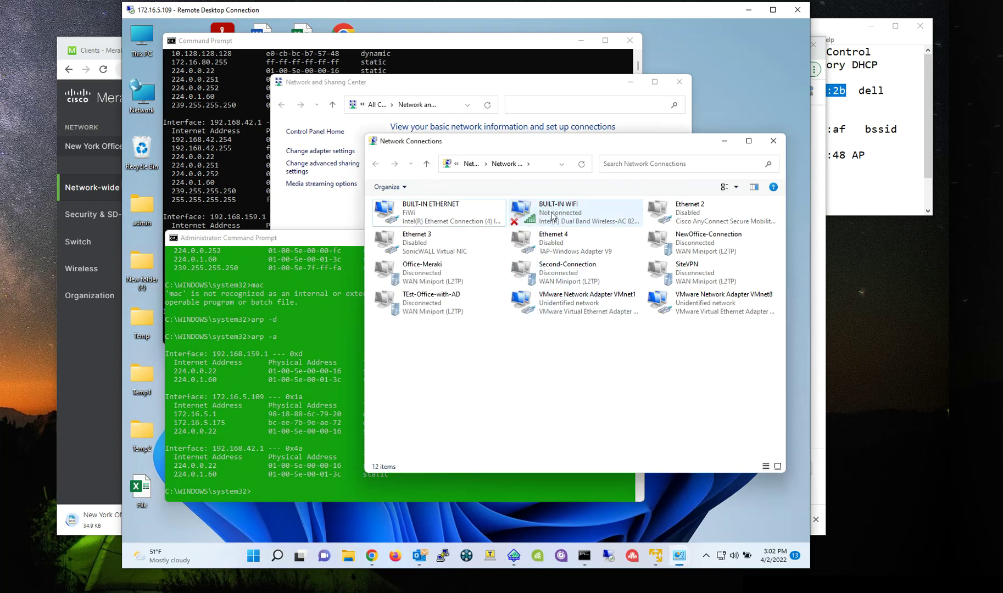
# Connect the BUILT-IN WIFI adapter to the FiWii network with automatic connection on, entering the network security key.
pyautogui.rightClick(550, 220)
pyautogui.click(584, 238)
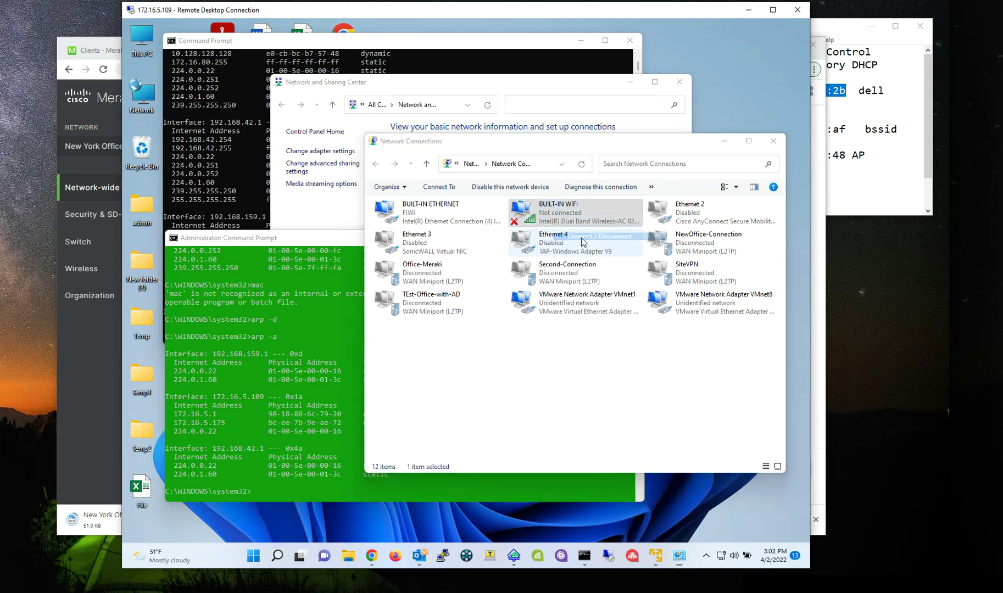
pyautogui.scroll(-3, 634, 415)
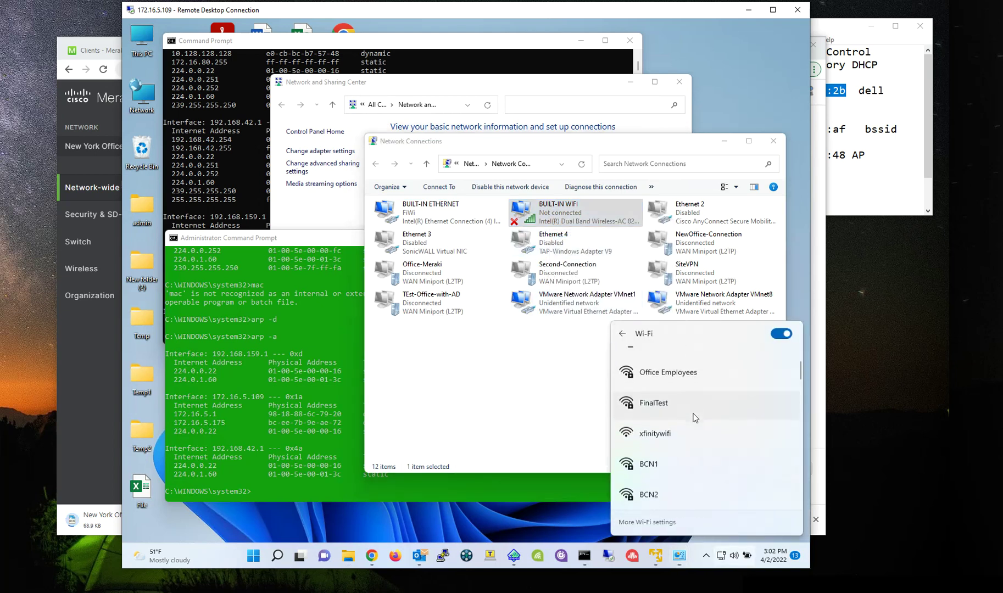
pyautogui.scroll(-1, 695, 419)
pyautogui.click(664, 458)
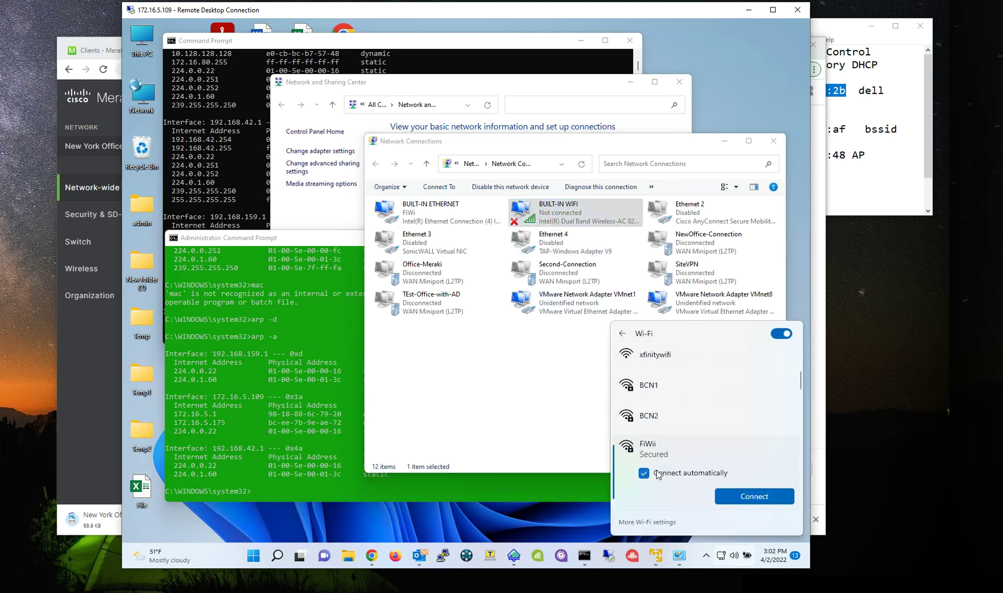
pyautogui.click(752, 499)
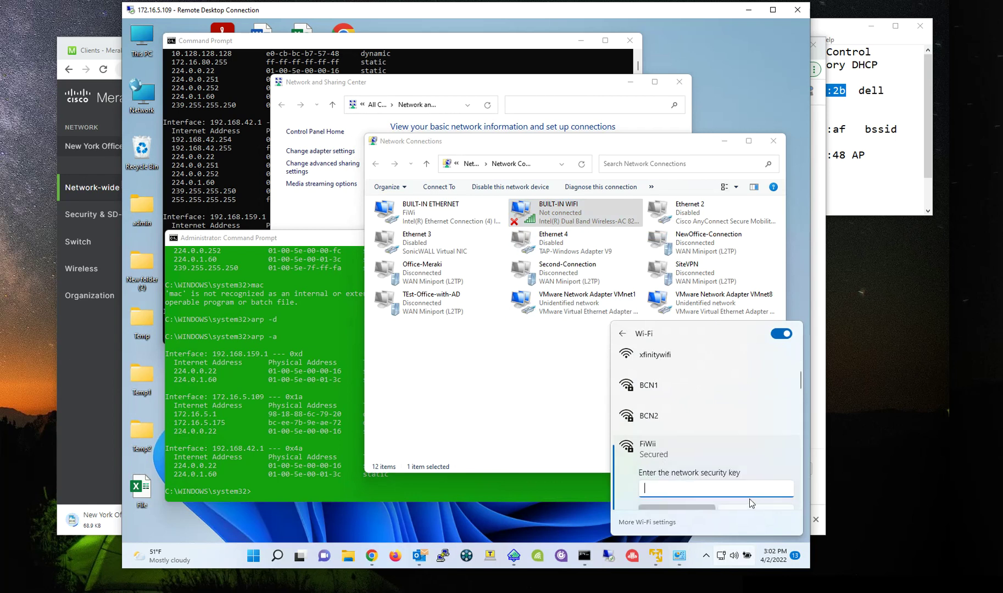
pyautogui.write('••')
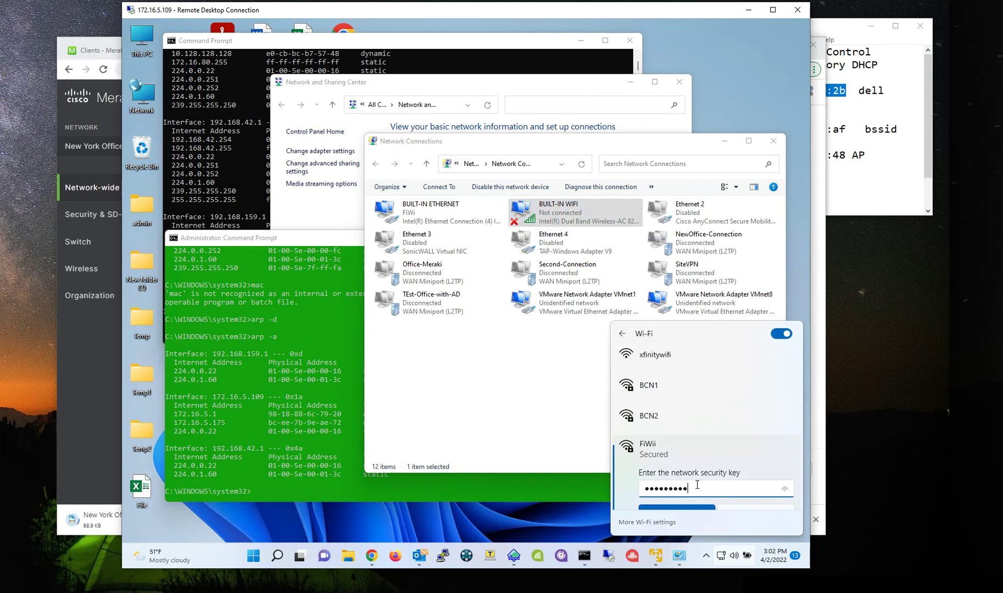
pyautogui.scroll(-1, 709, 482)
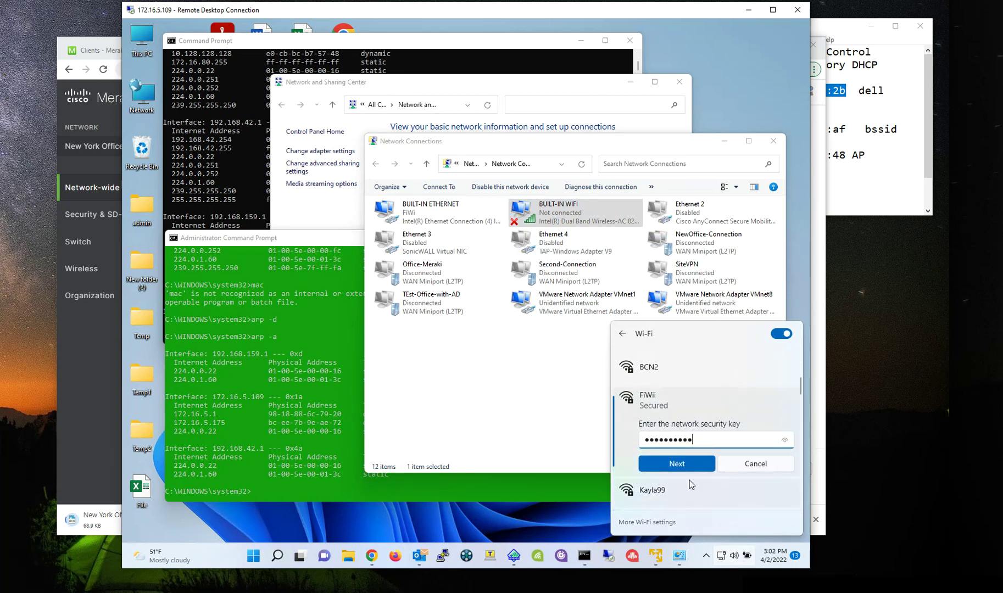
pyautogui.click(687, 472)
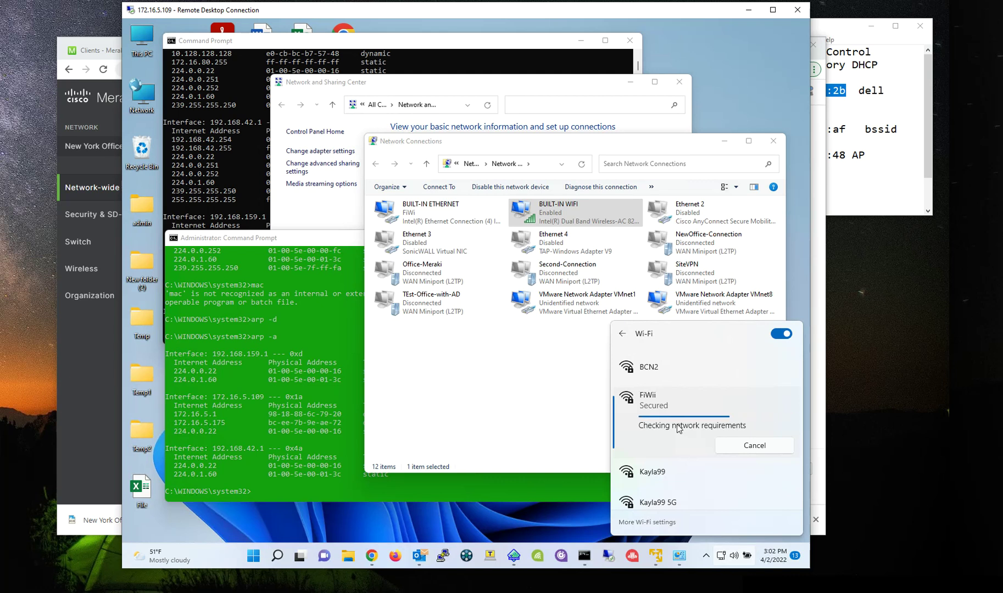
# Start another 60-second access point capture with the same filter, and check the FiWii connection status in the remote session.
pyautogui.click(87, 463)
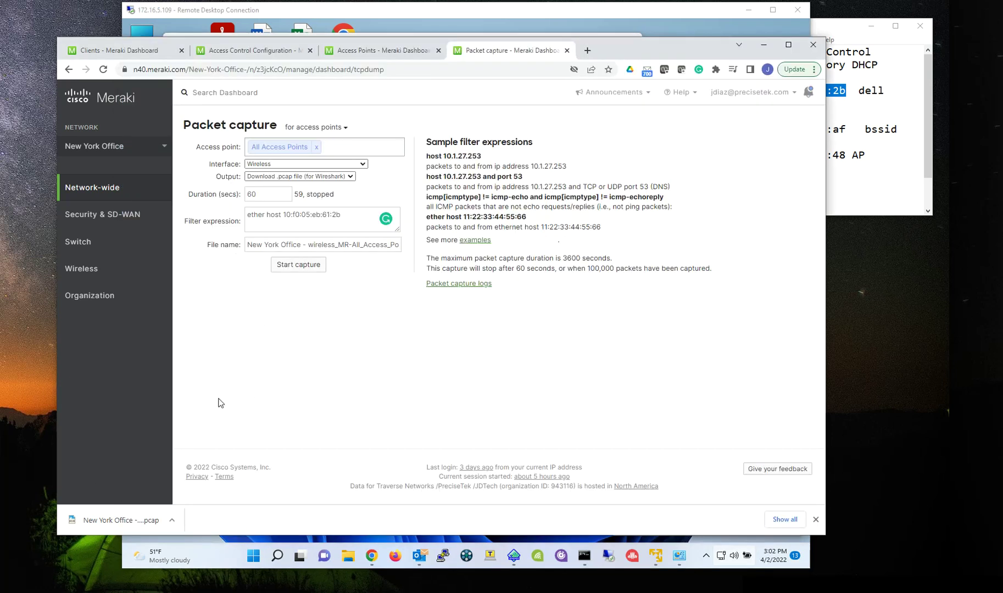
pyautogui.moveTo(293, 193); pyautogui.dragTo(320, 193)
pyautogui.click(293, 267)
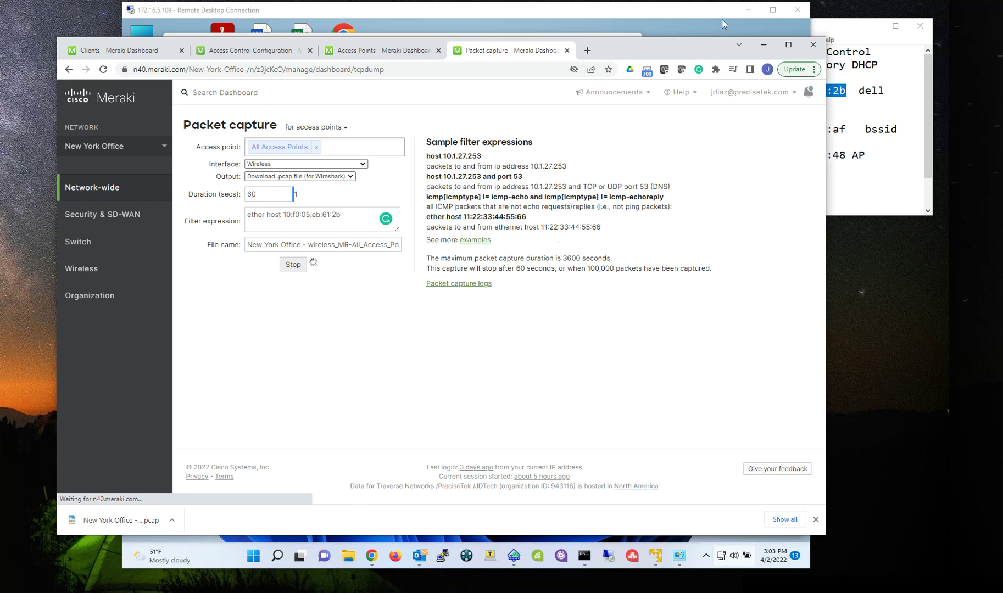
pyautogui.click(681, 10)
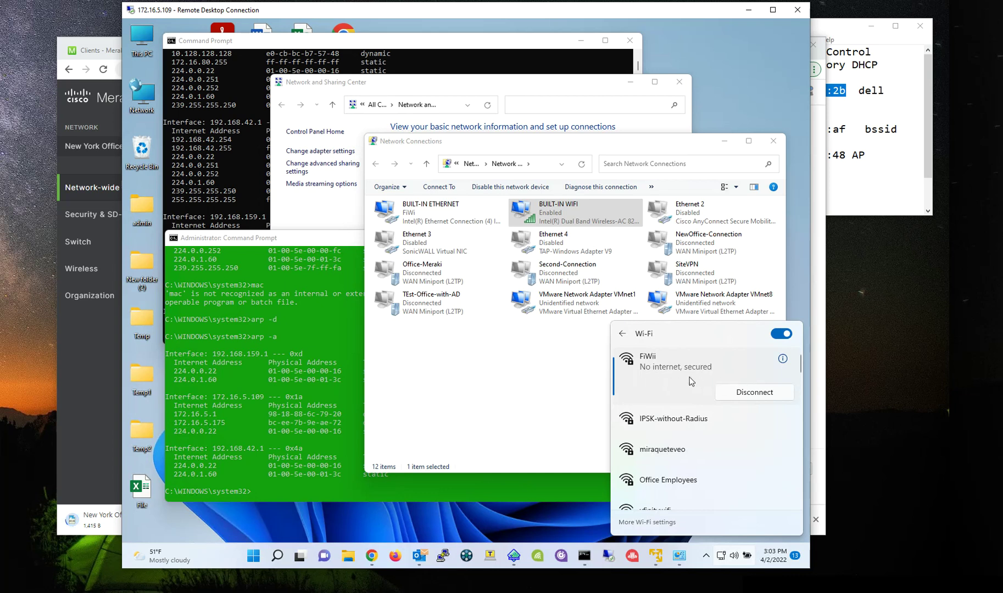
pyautogui.click(502, 396)
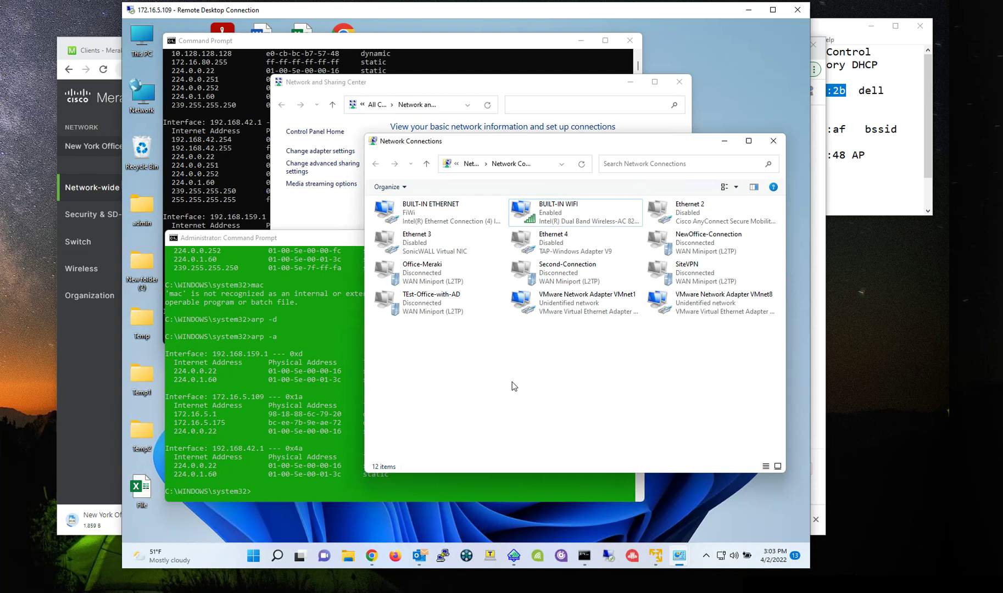
# Stop the running access point capture and open the earlier downloaded wireless capture, number 25, in Wireshark.
pyautogui.click(94, 426)
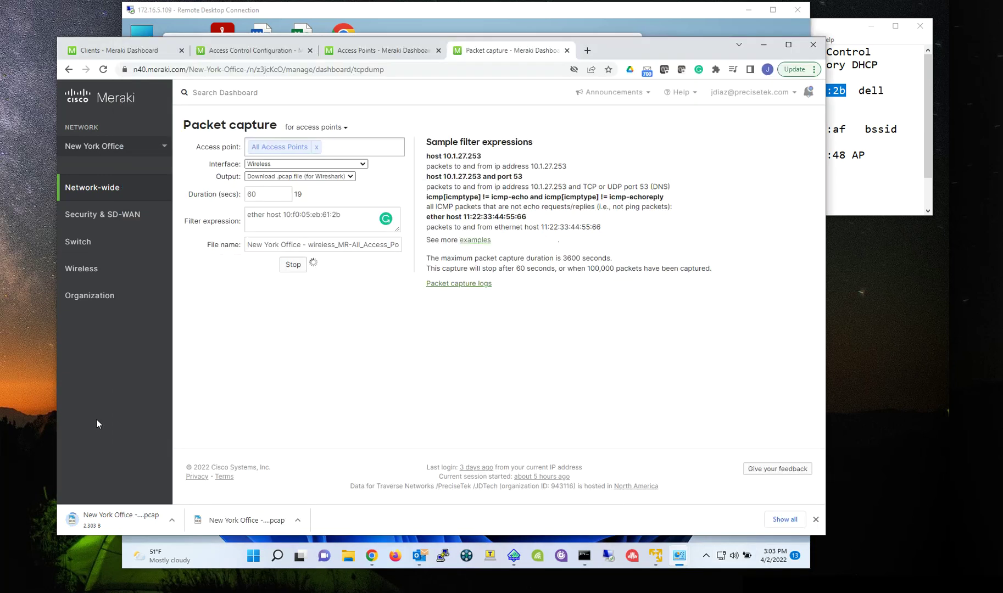
pyautogui.click(295, 267)
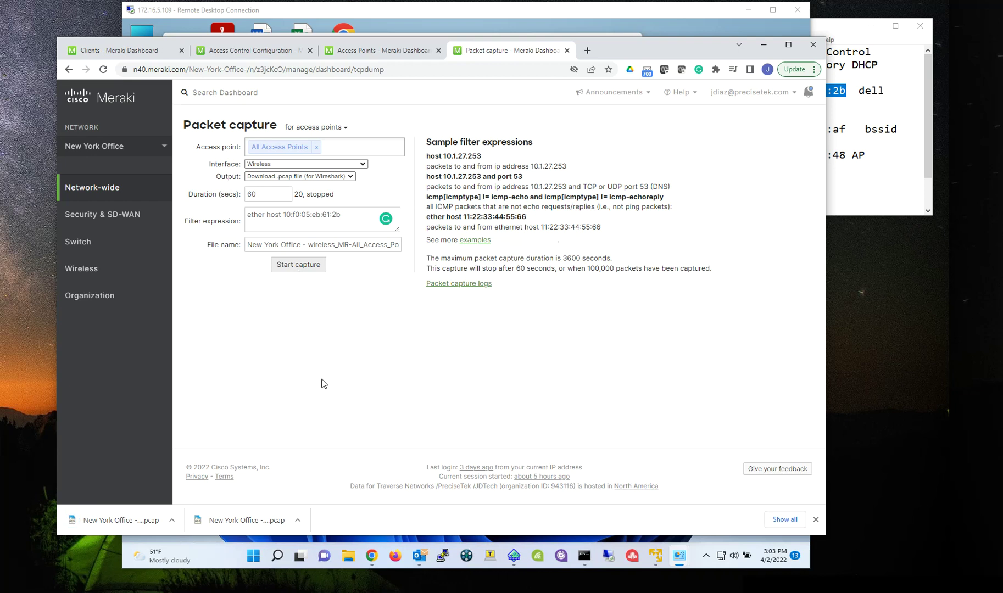
pyautogui.click(246, 522)
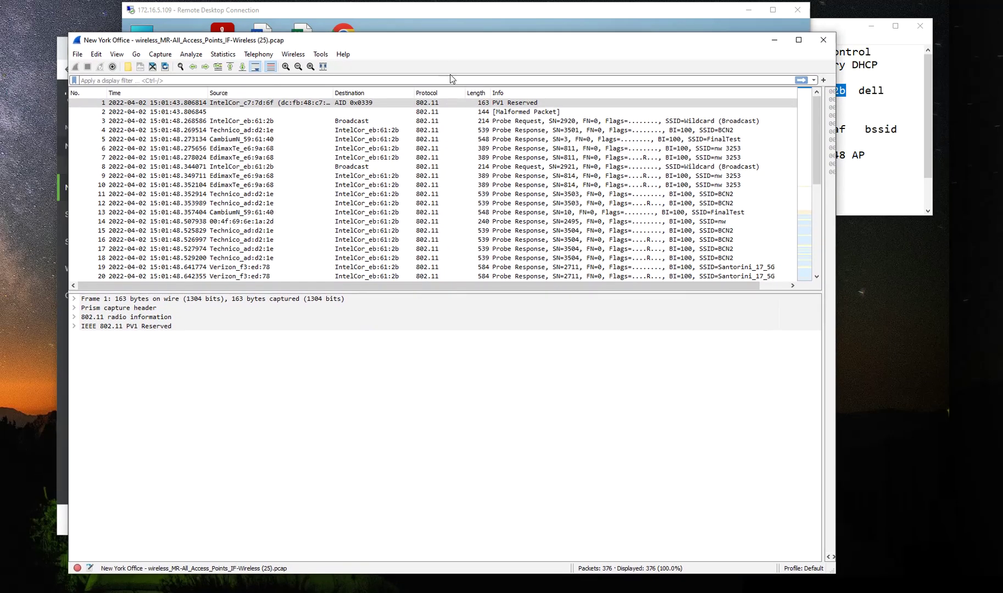
# Look through the captured packets from the first probe requests to the client's authentication and association exchange with FiWii.
pyautogui.click(393, 130)
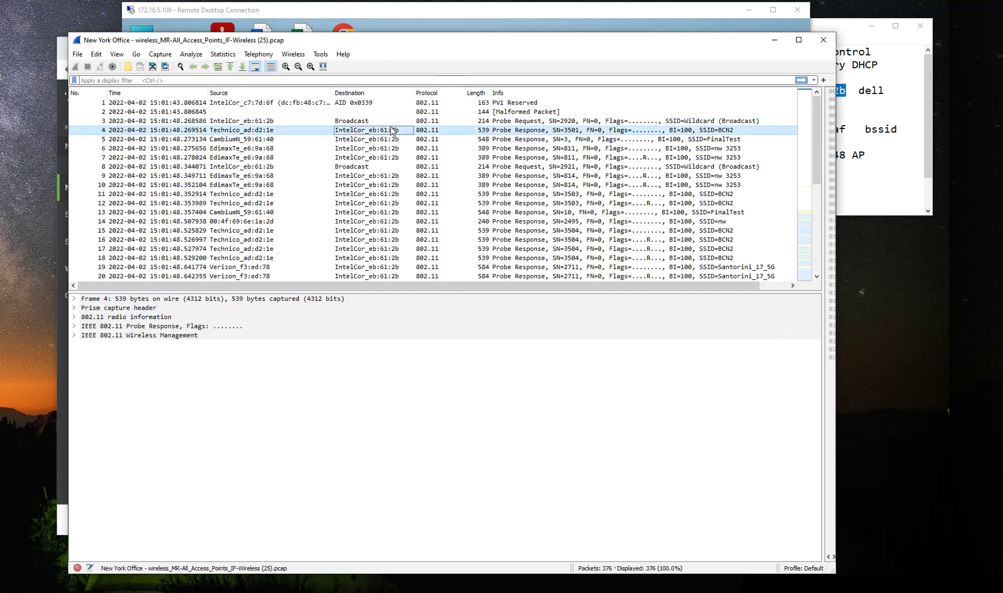
pyautogui.scroll(-4, 415, 133)
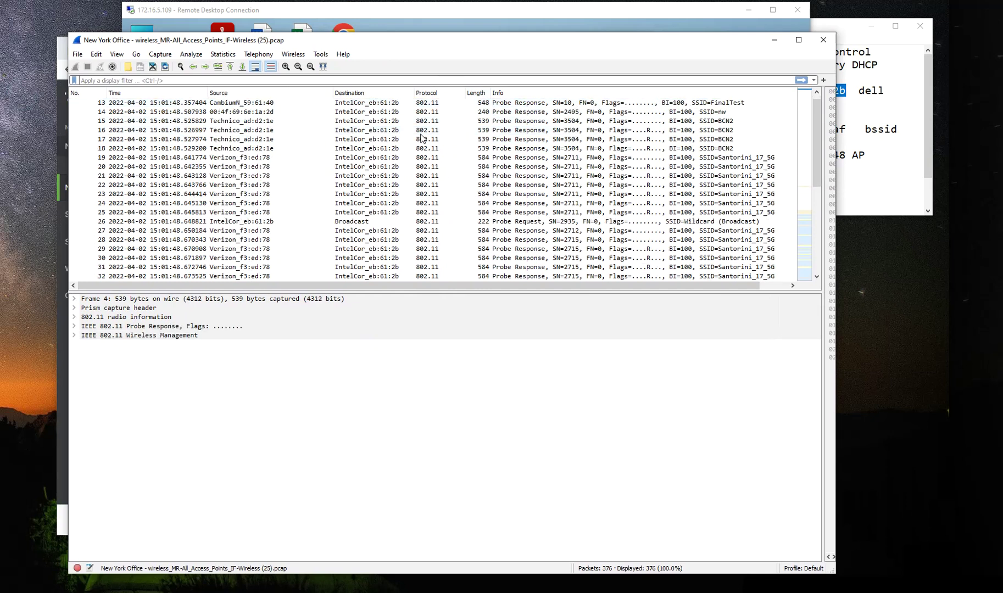
pyautogui.scroll(-5, 422, 137)
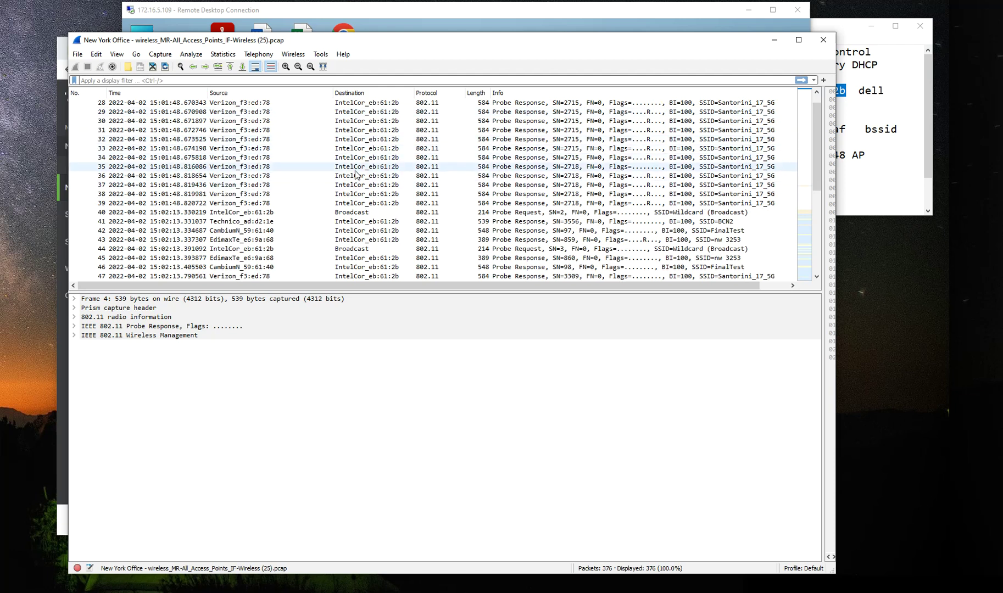
pyautogui.scroll(-1, 543, 194)
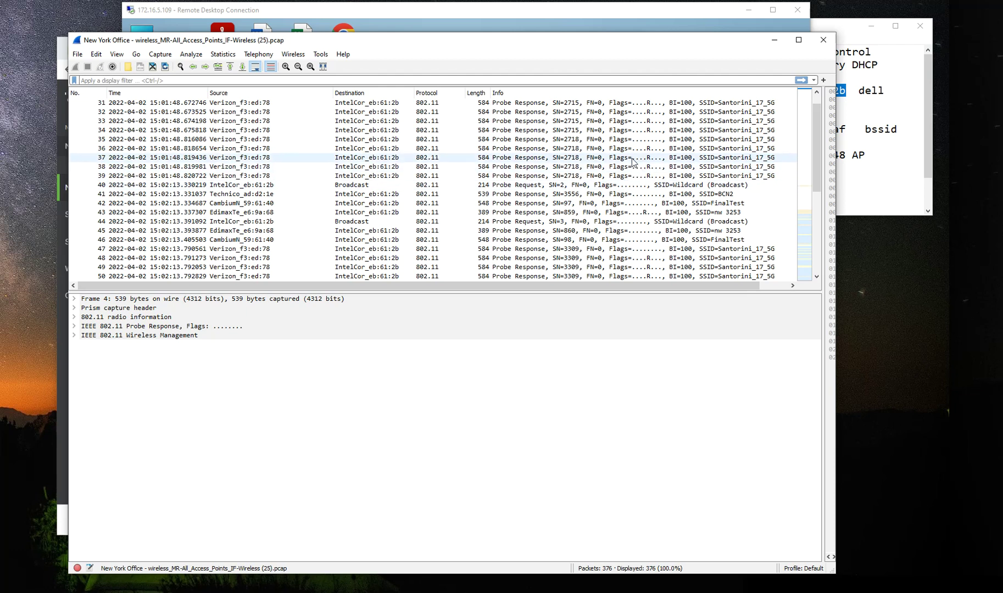
pyautogui.scroll(-5, 632, 162)
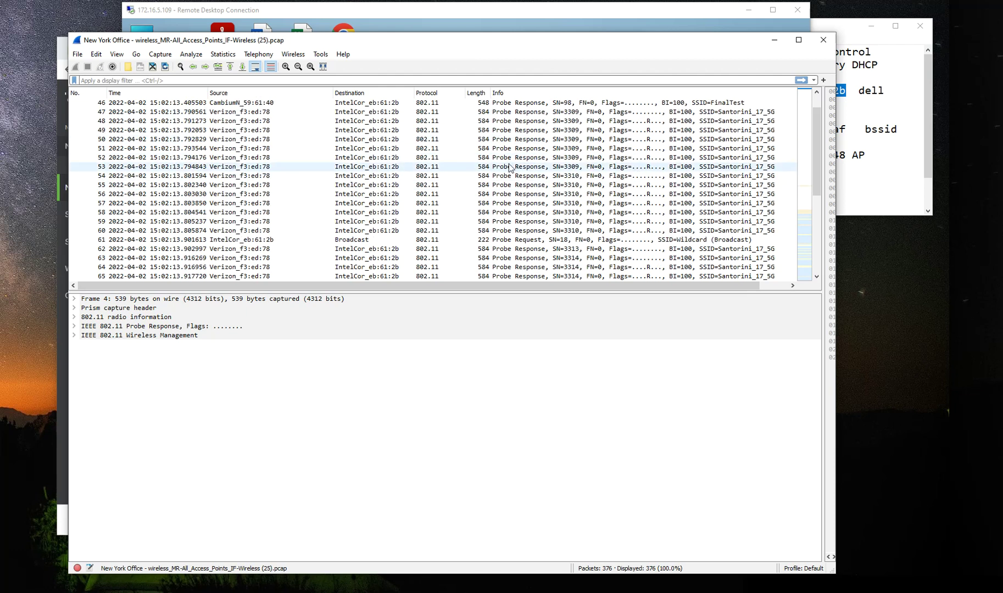
pyautogui.scroll(-1, 519, 238)
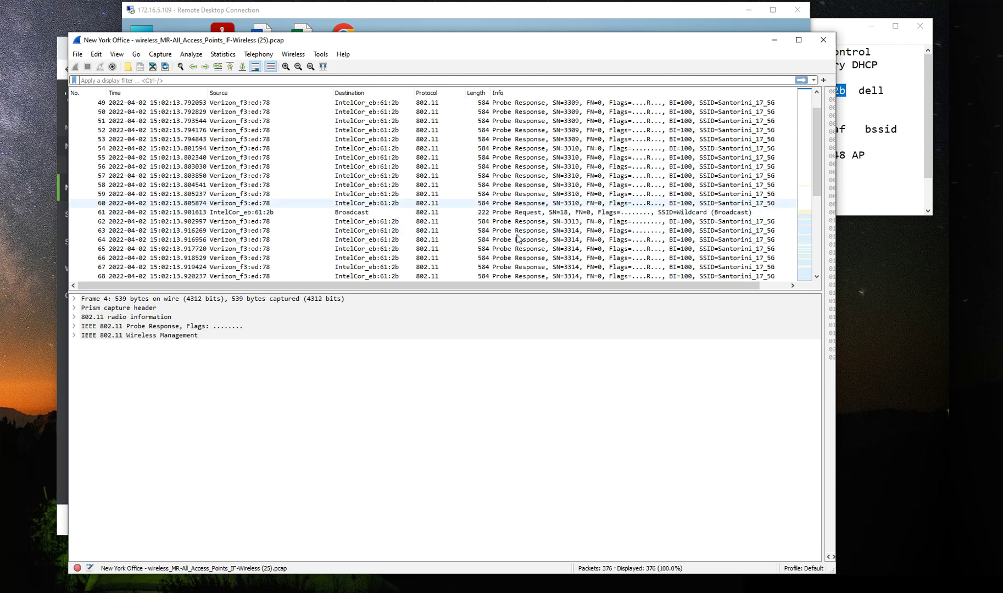
pyautogui.scroll(-15, 518, 239)
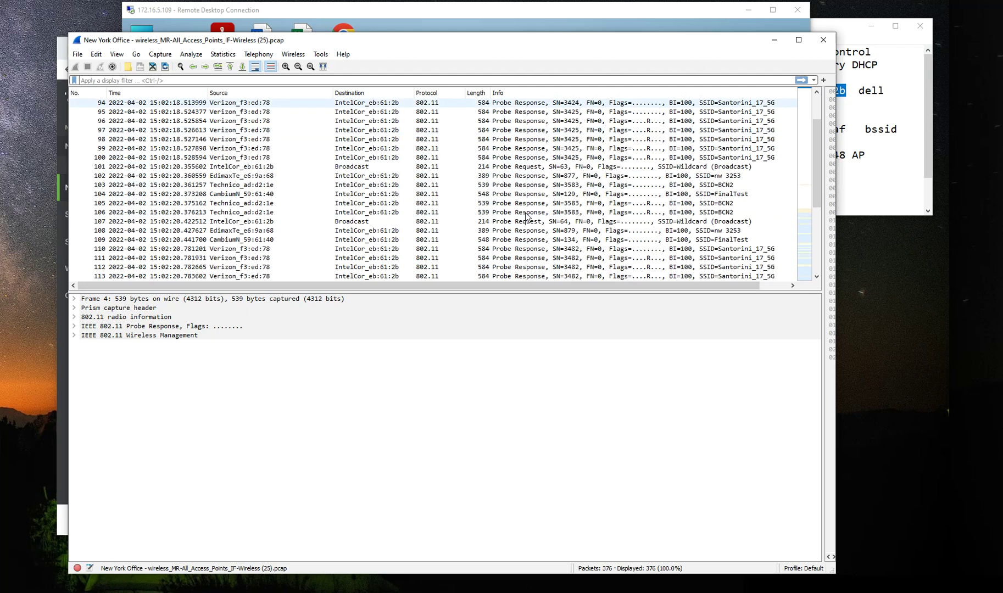
pyautogui.scroll(-15, 526, 217)
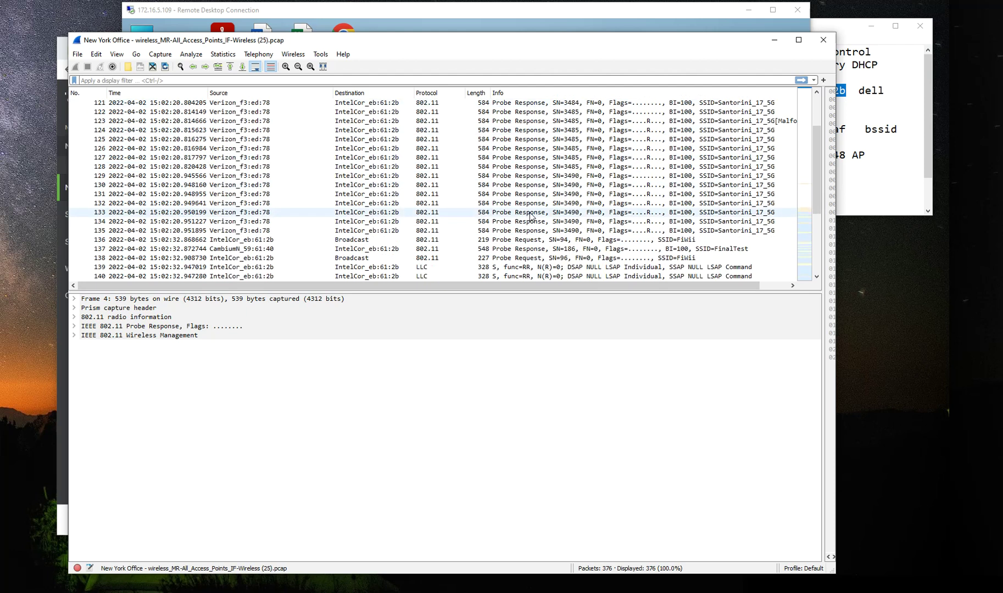
pyautogui.scroll(-5, 533, 218)
pyautogui.scroll(3, 533, 217)
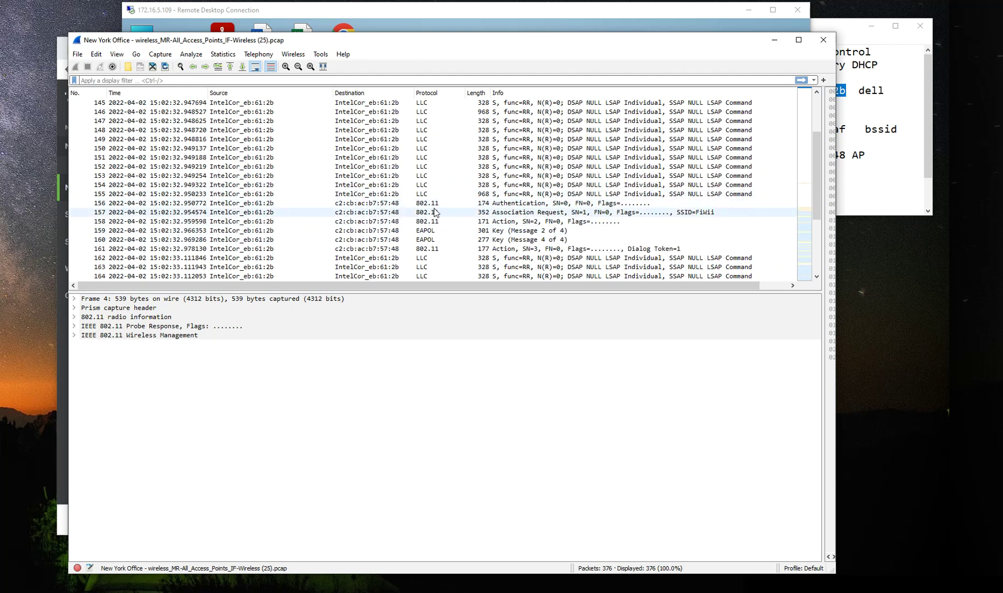
# Examine the client's authentication frame, expanding its radio information, 802.11 header, frame control field and wireless management, and check the receiver address.
pyautogui.click(482, 204)
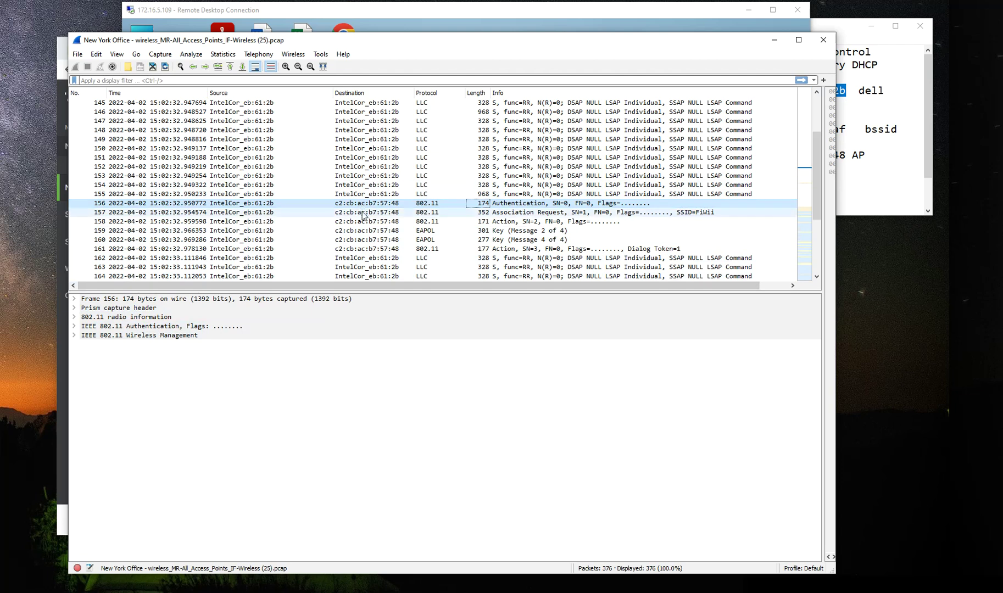
pyautogui.click(74, 327)
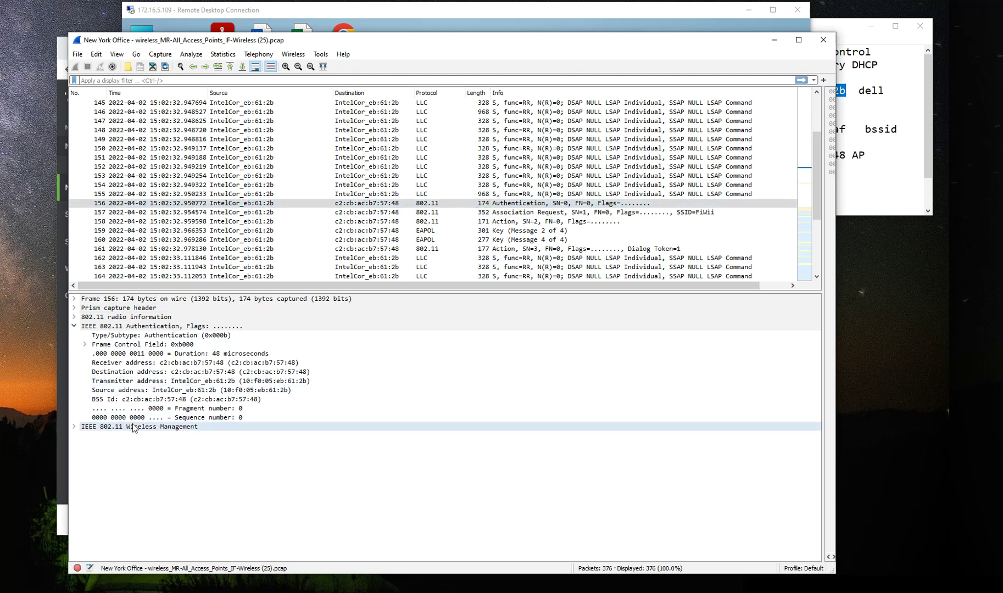
pyautogui.click(74, 427)
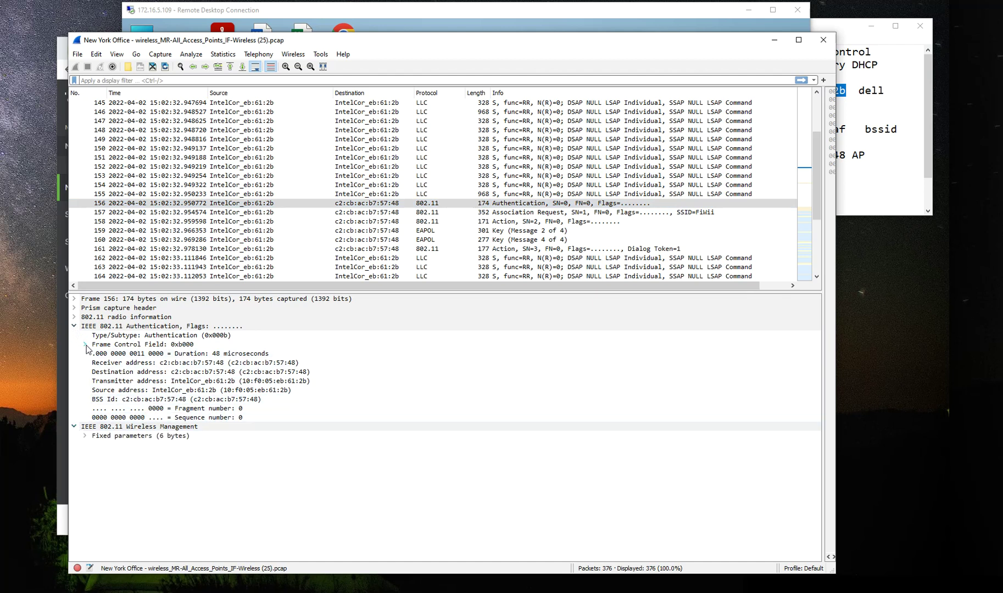
pyautogui.click(75, 318)
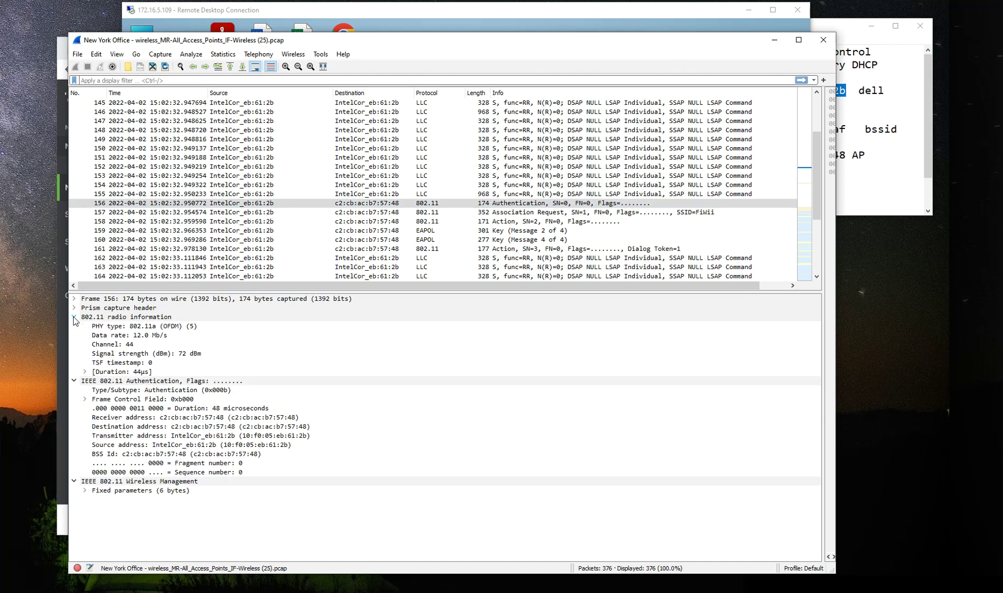
pyautogui.click(85, 400)
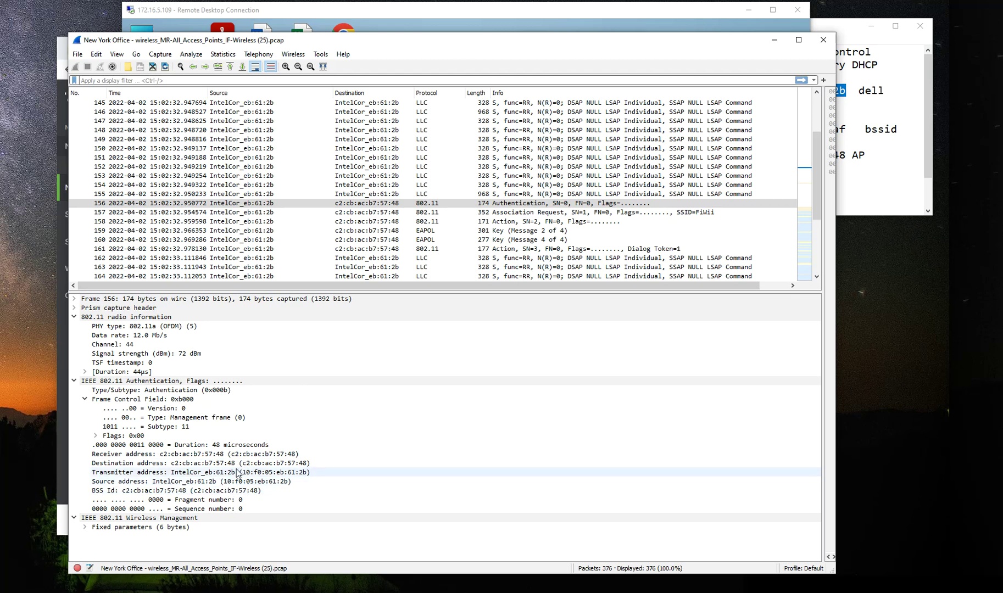
pyautogui.click(263, 456)
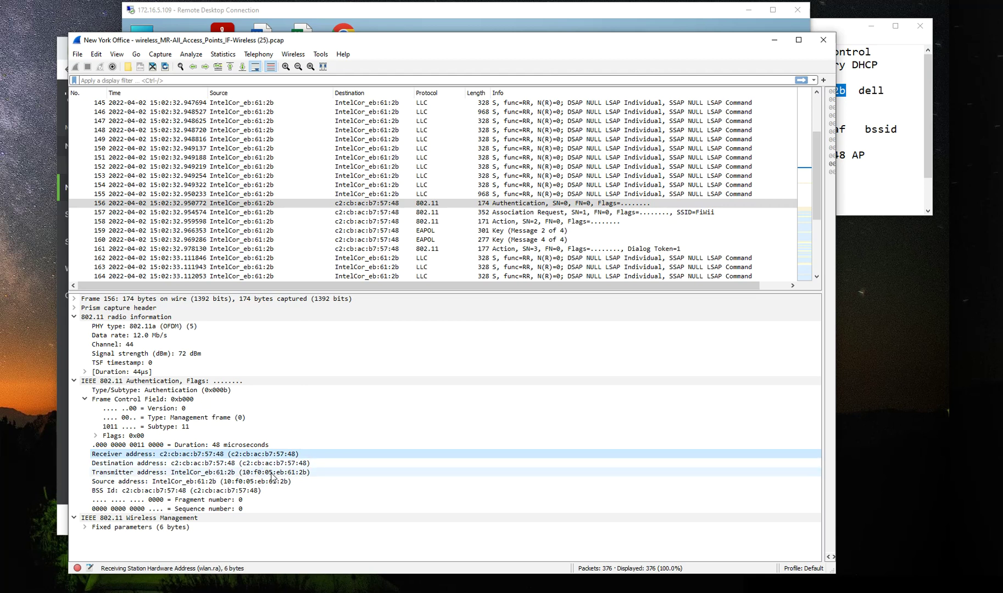
# Examine the FiWii association request and the EAPOL key messages 2 and 4.
pyautogui.click(517, 214)
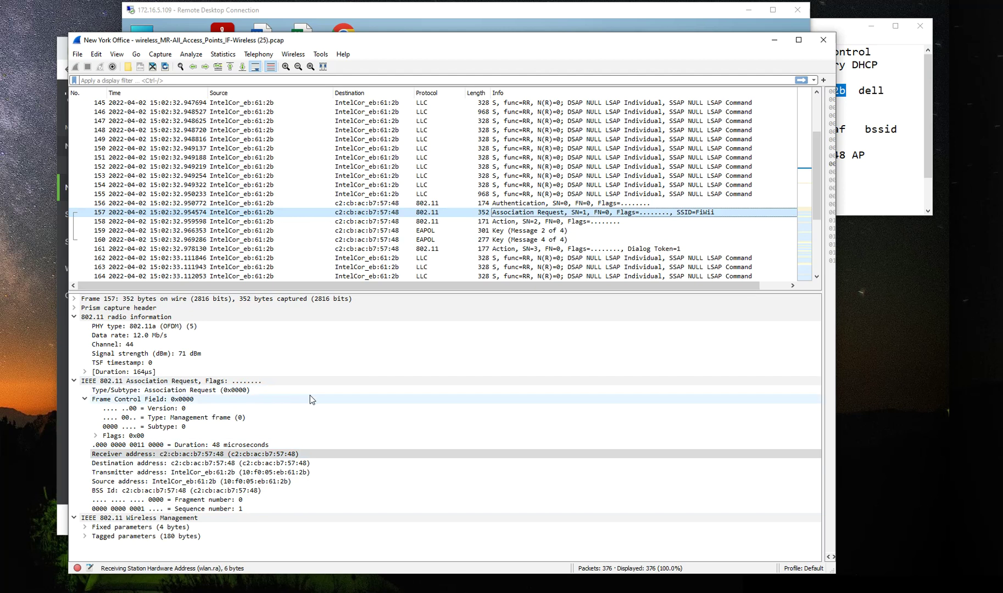
pyautogui.click(436, 232)
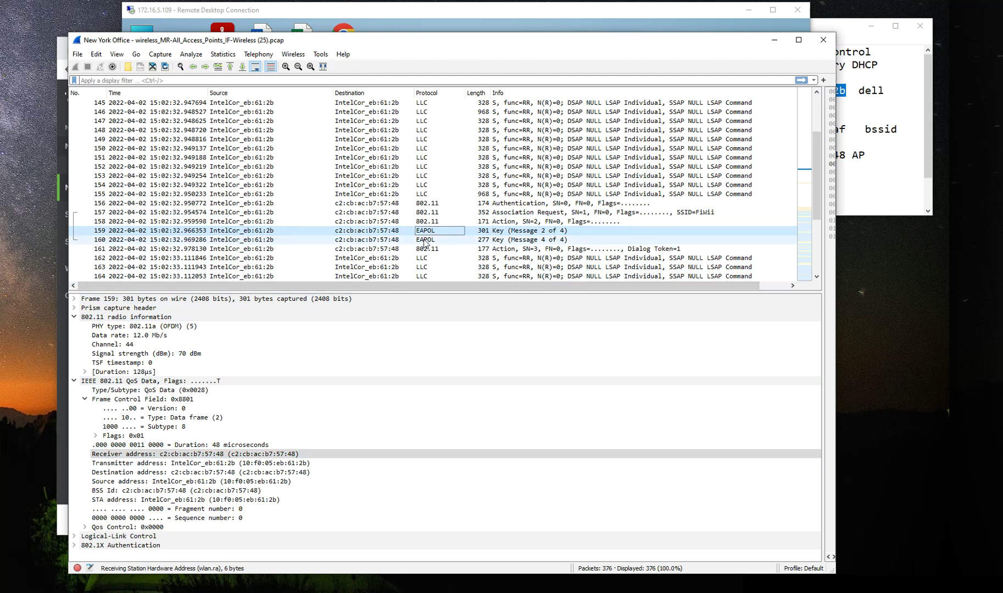
pyautogui.click(428, 241)
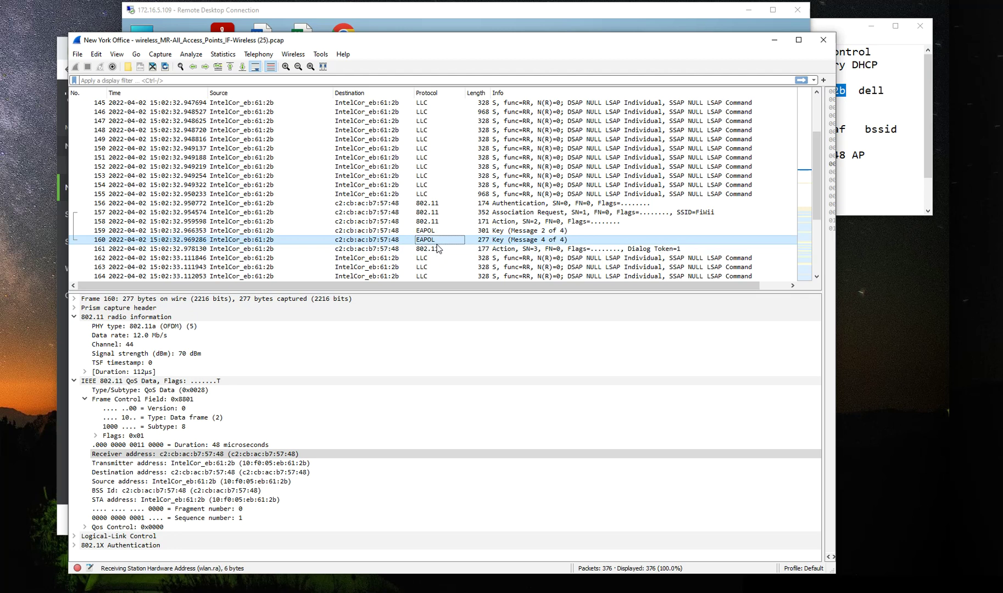
# Switch to the Meraki dashboard and review the Mandatory DHCP setting in the Access Control configuration.
pyautogui.moveTo(471, 40); pyautogui.dragTo(562, 43)
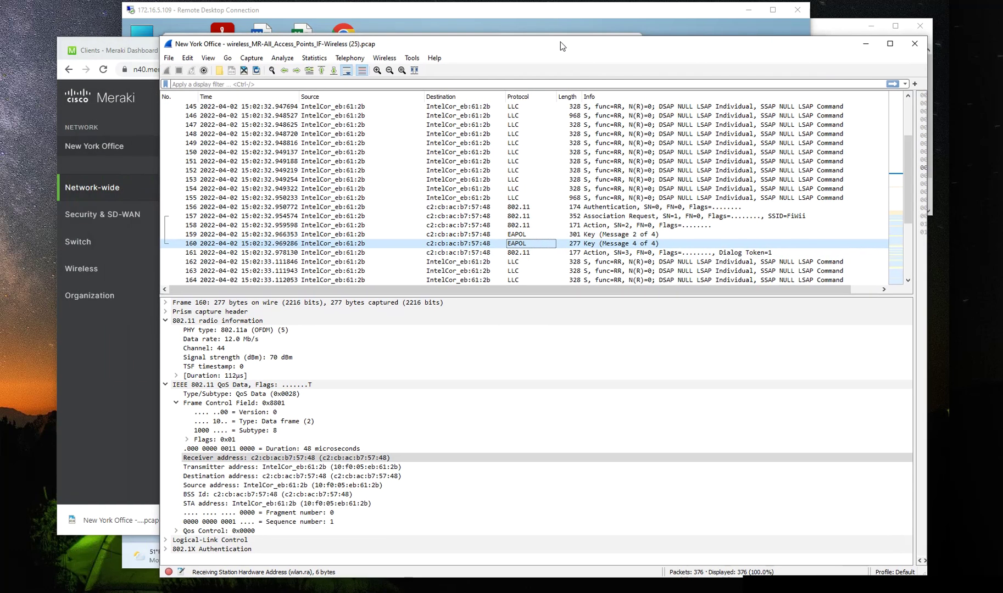
pyautogui.click(128, 414)
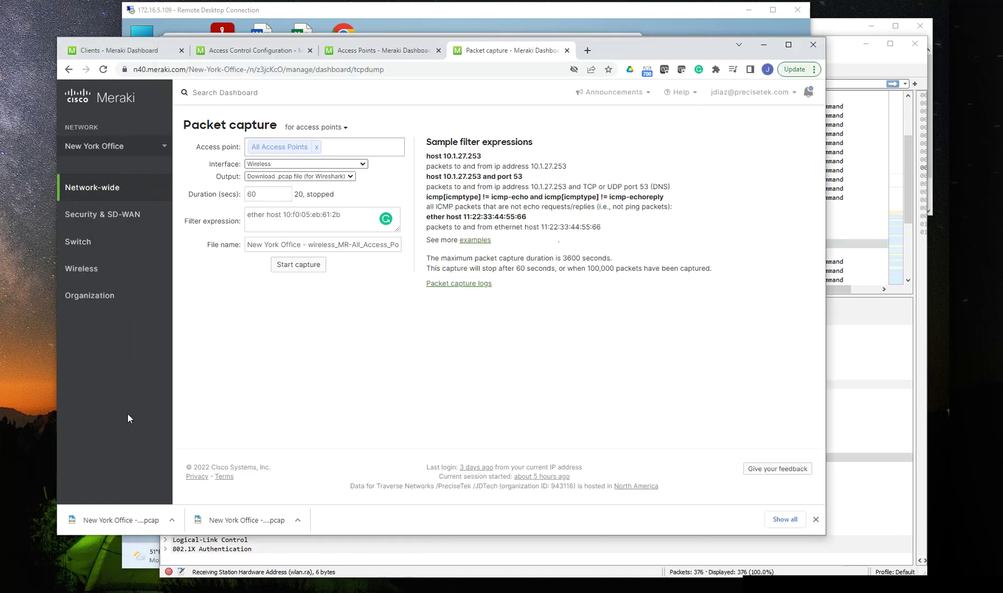
pyautogui.click(357, 51)
pyautogui.click(252, 50)
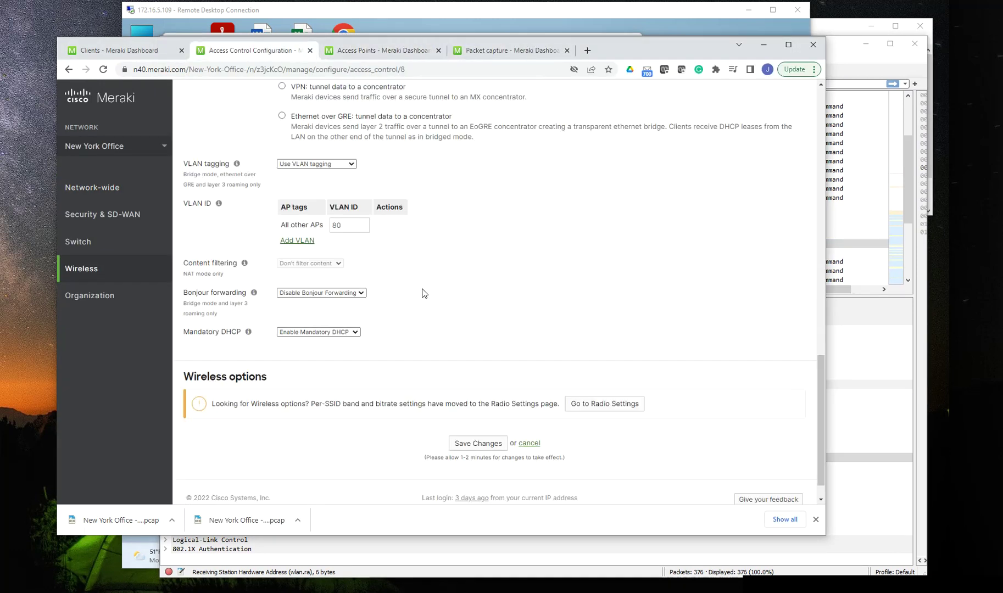
pyautogui.scroll(-1, 326, 355)
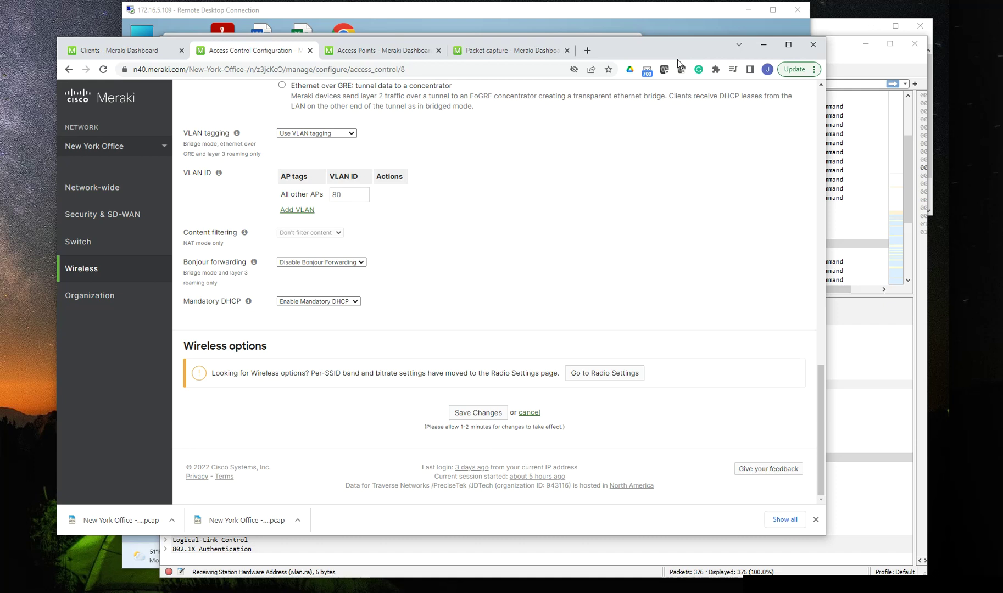
# Return to the Wireshark capture and examine the client's first ARP probes for 169.254.165.182 and 172.16.80.55 following the key exchange.
pyautogui.click(834, 58)
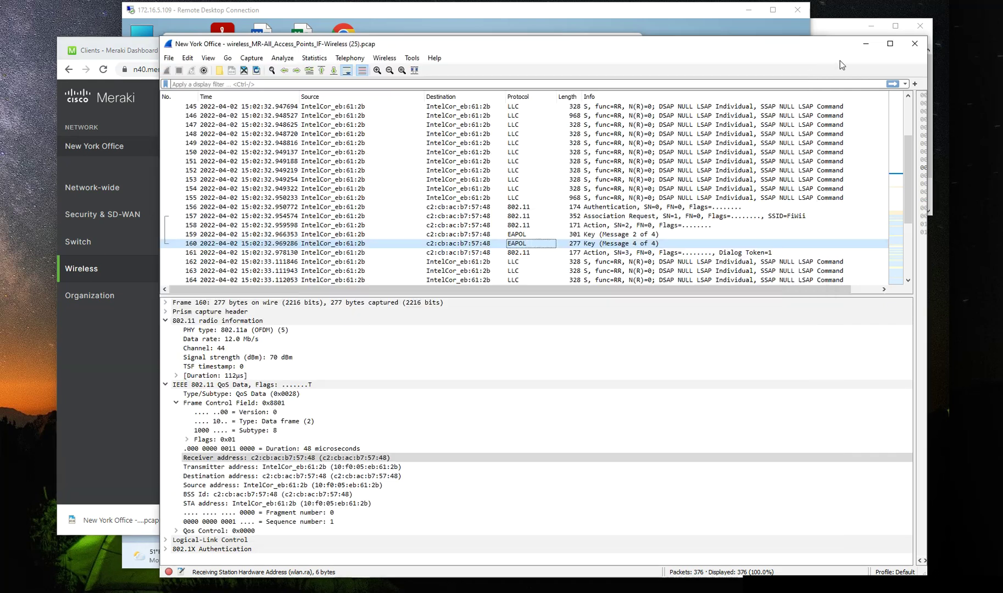
pyautogui.click(497, 253)
pyautogui.scroll(-3, 516, 242)
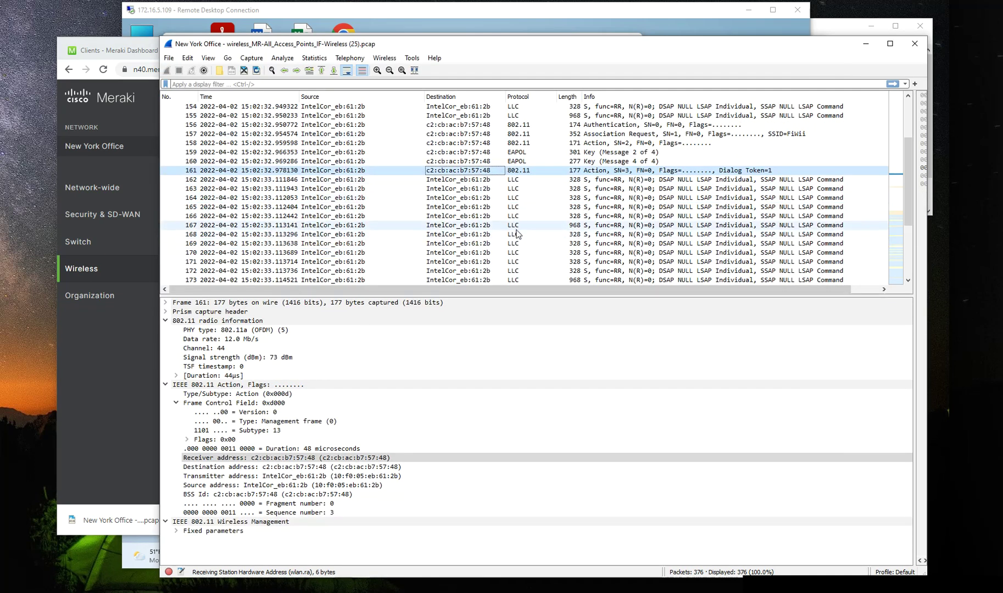
pyautogui.scroll(-7, 516, 234)
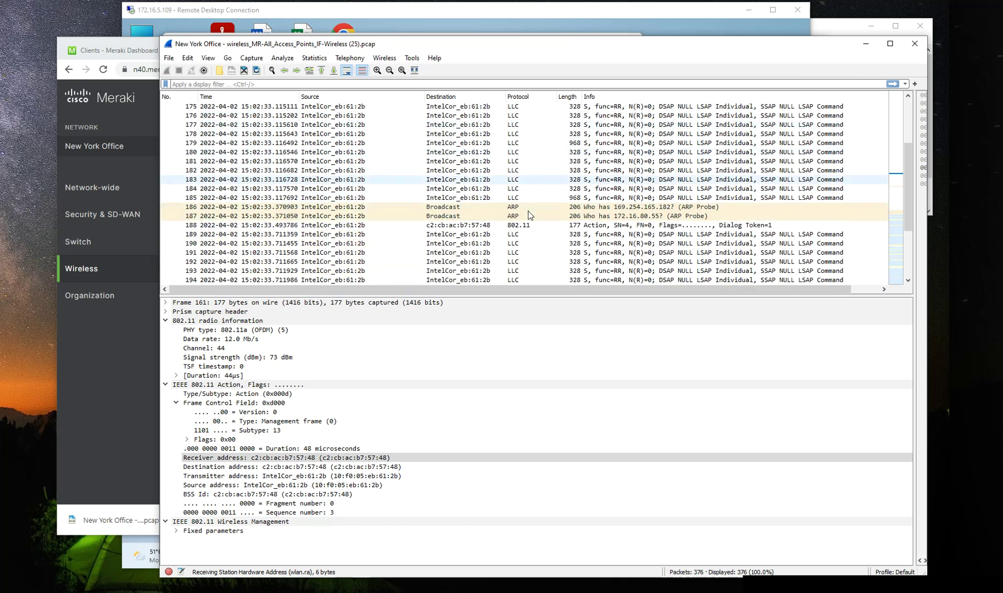
pyautogui.click(456, 210)
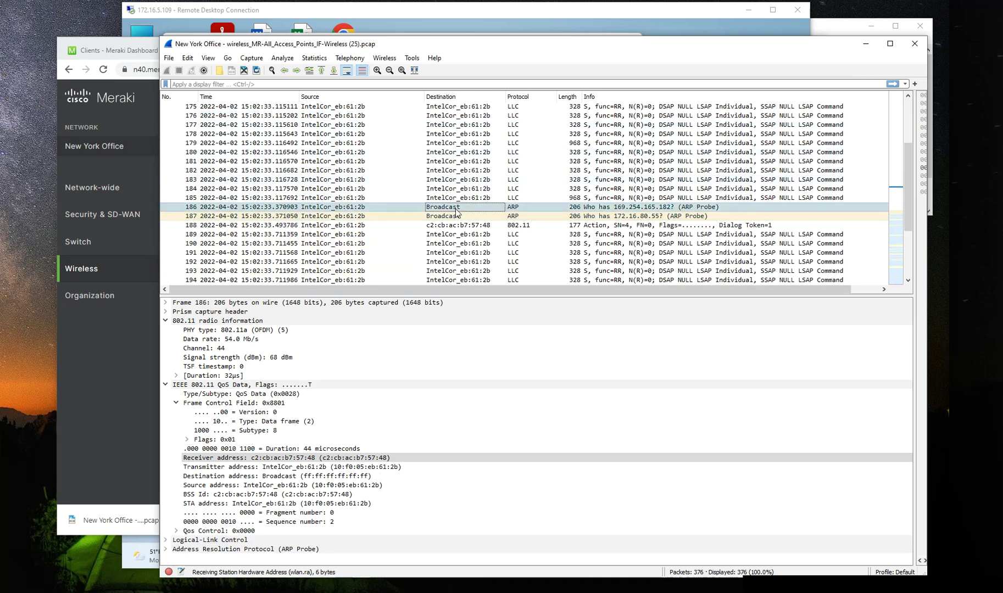
pyautogui.click(422, 217)
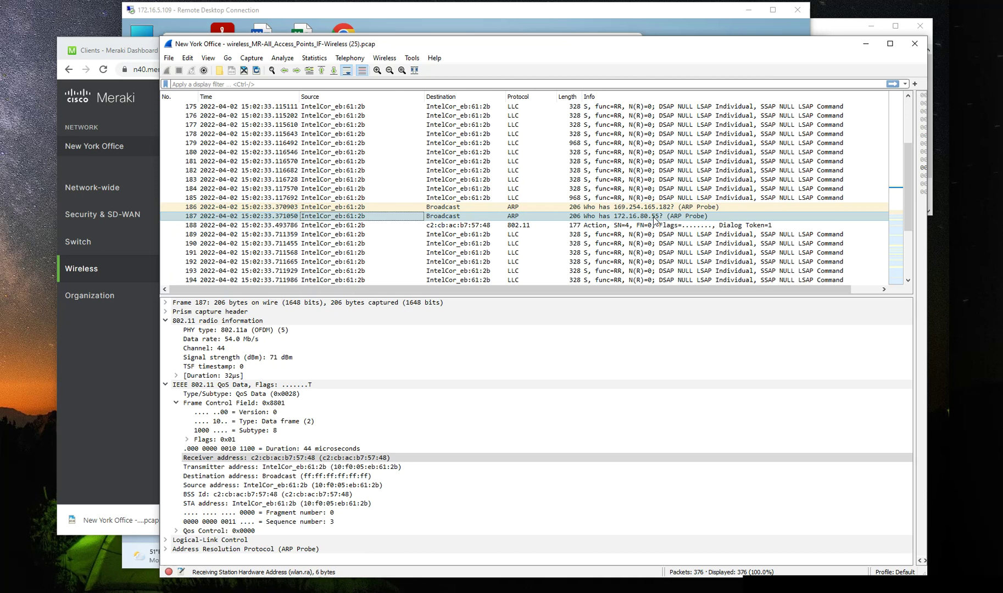
# Examine the client's repeated ARP probes, its ARP announcements and the multicast traffic sent from 172.16.80.55.
pyautogui.scroll(-12, 655, 220)
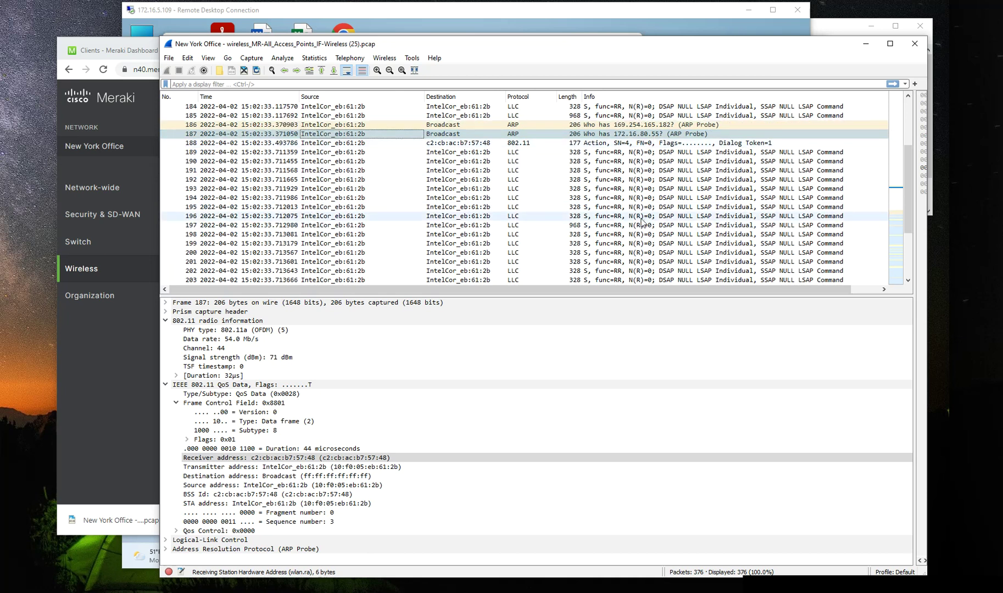
pyautogui.scroll(-2, 486, 235)
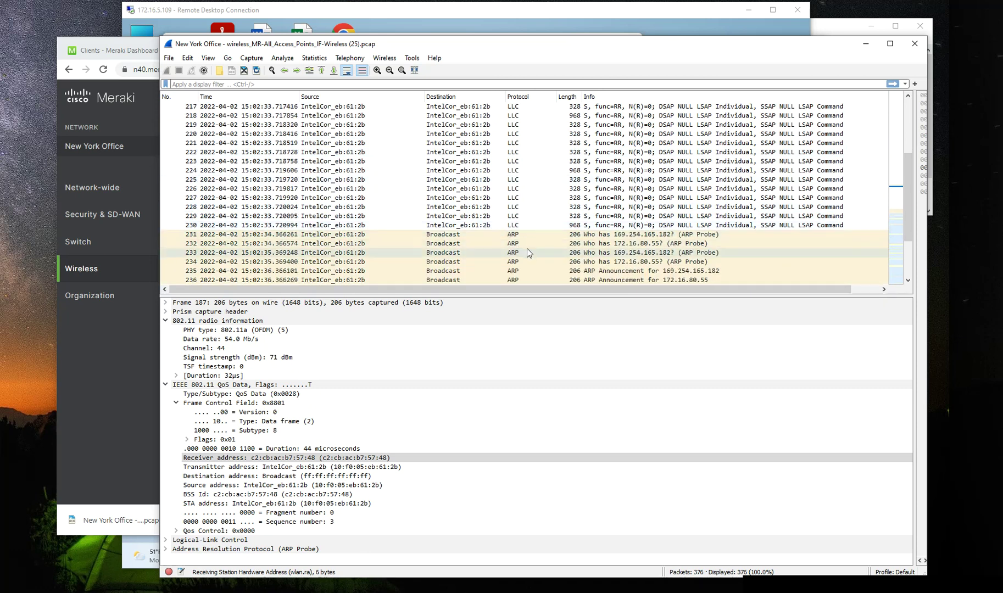
pyautogui.scroll(-1, 479, 255)
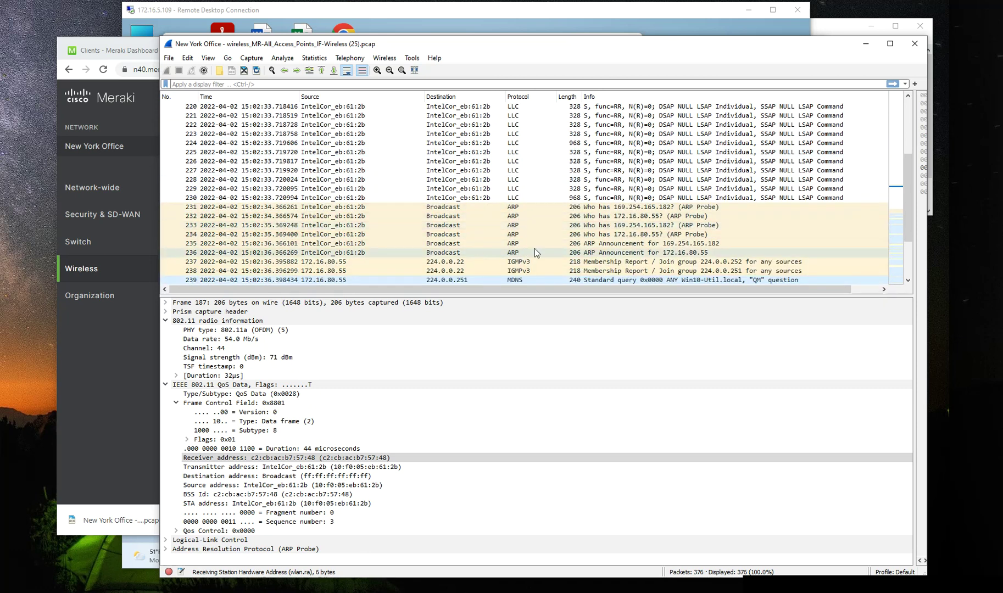
pyautogui.click(396, 227)
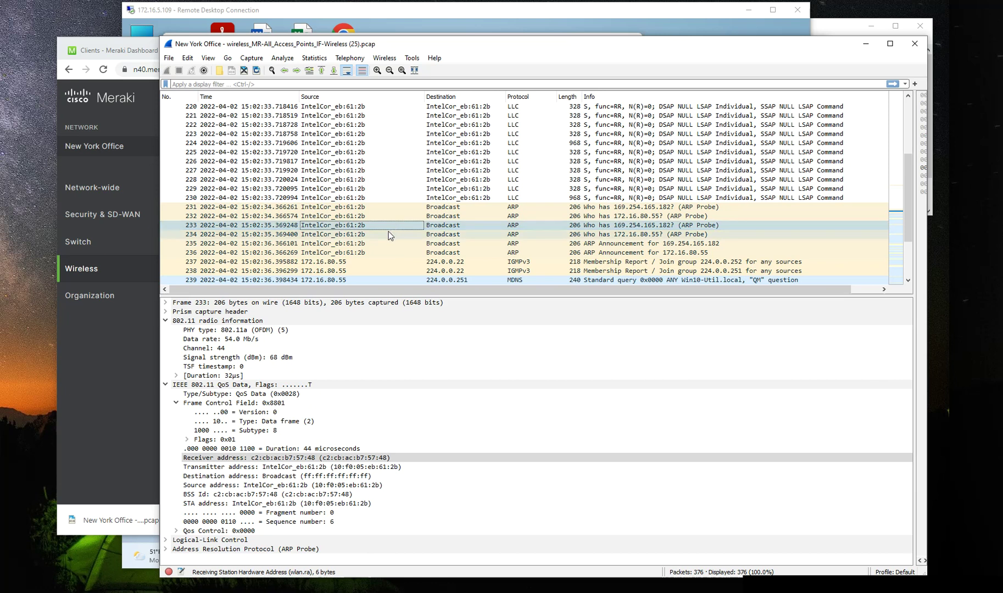
pyautogui.scroll(-4, 389, 232)
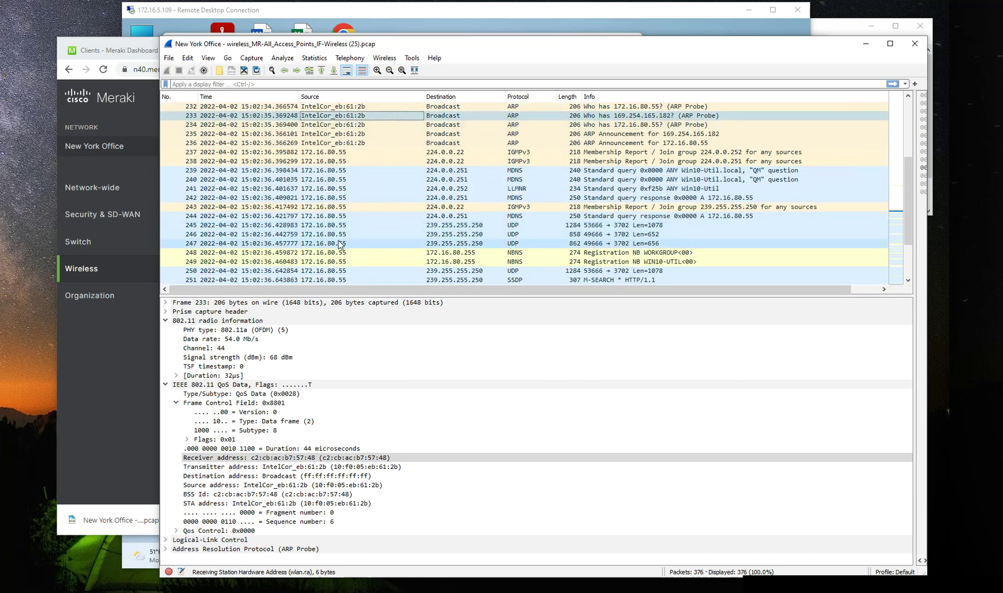
# Examine the client's SSDP traffic and its ARP request for 172.16.80.1, and check the Mandatory DHCP setting in the Meraki dashboard.
pyautogui.scroll(-2, 366, 216)
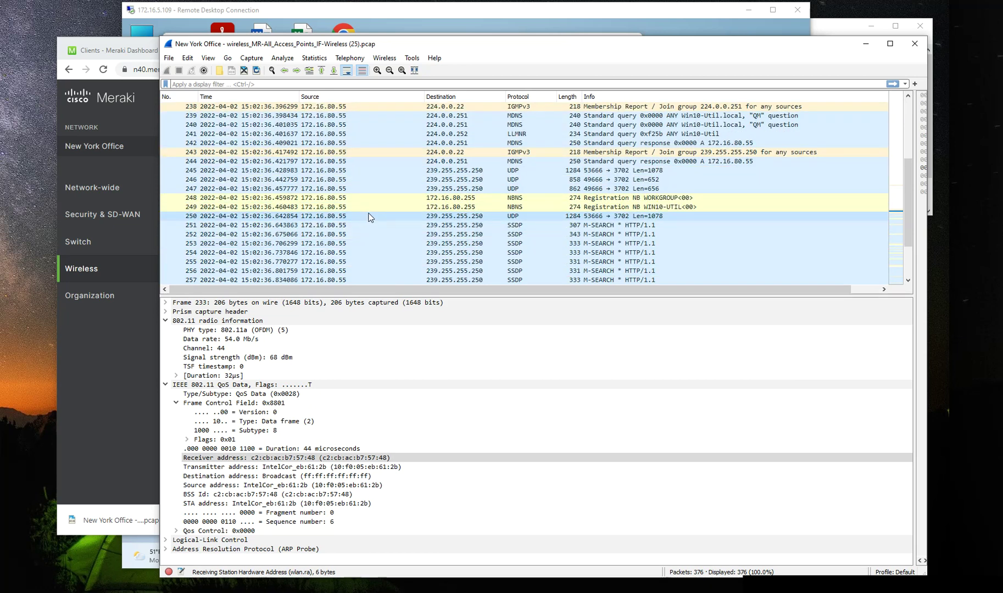
pyautogui.scroll(-2, 370, 217)
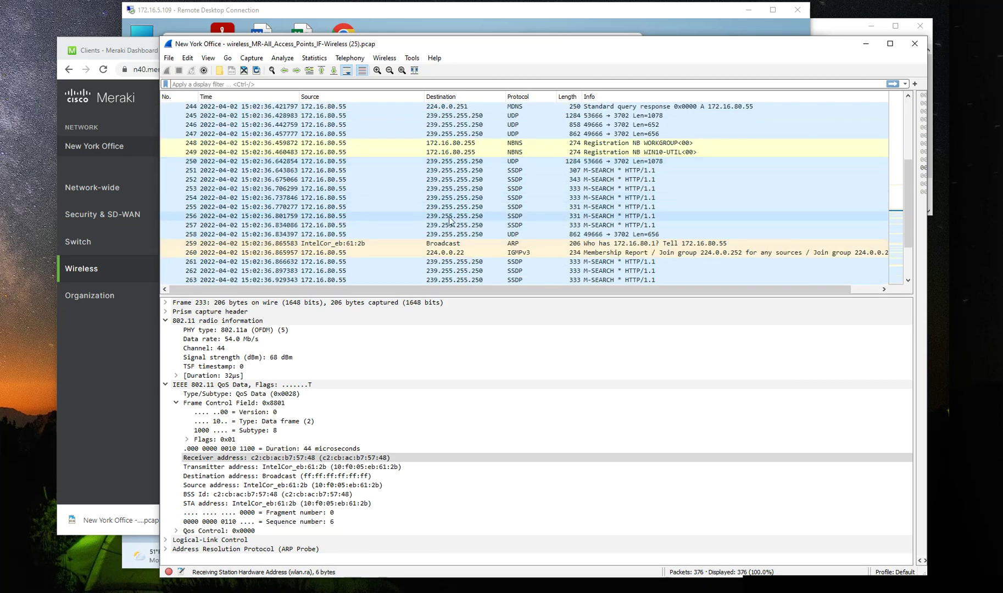
pyautogui.scroll(-1, 455, 222)
pyautogui.click(363, 218)
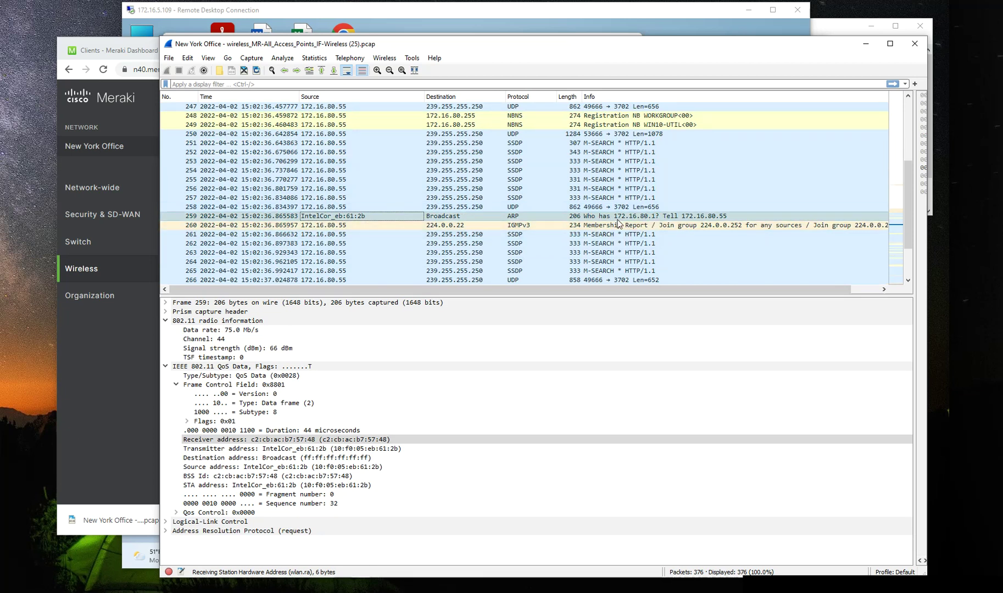
pyautogui.press('Right')
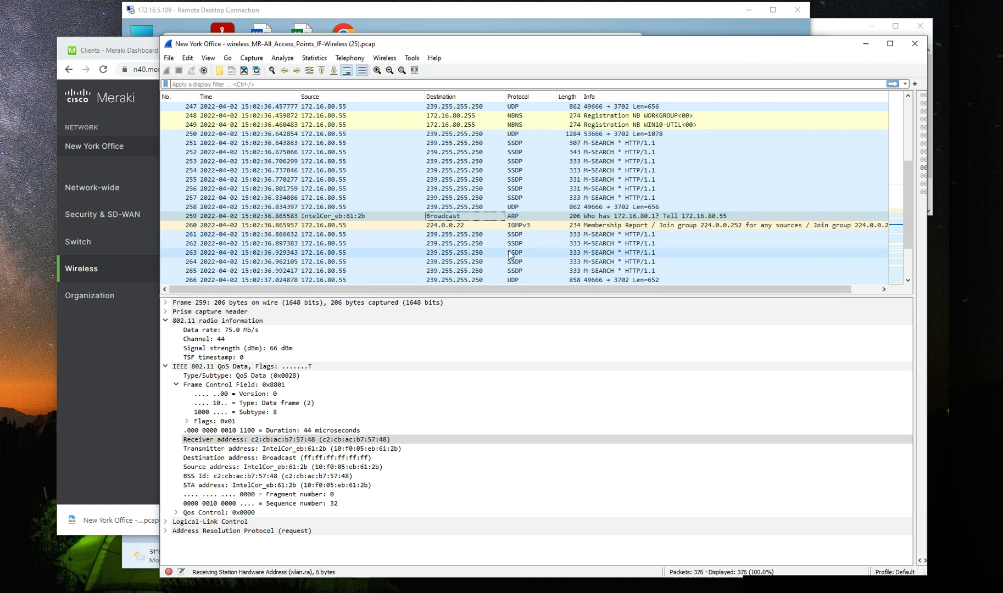
pyautogui.click(126, 382)
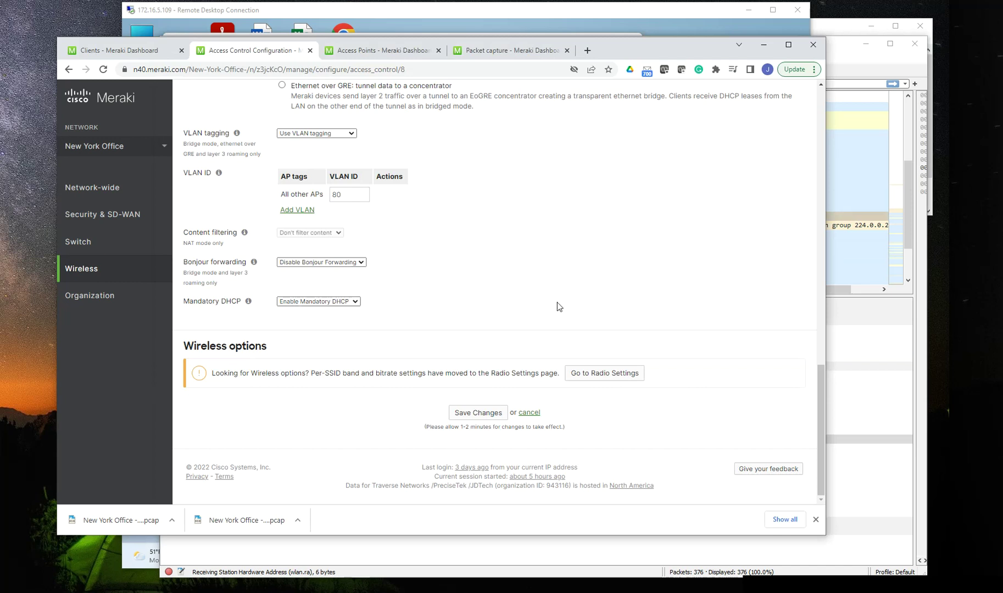
pyautogui.click(845, 61)
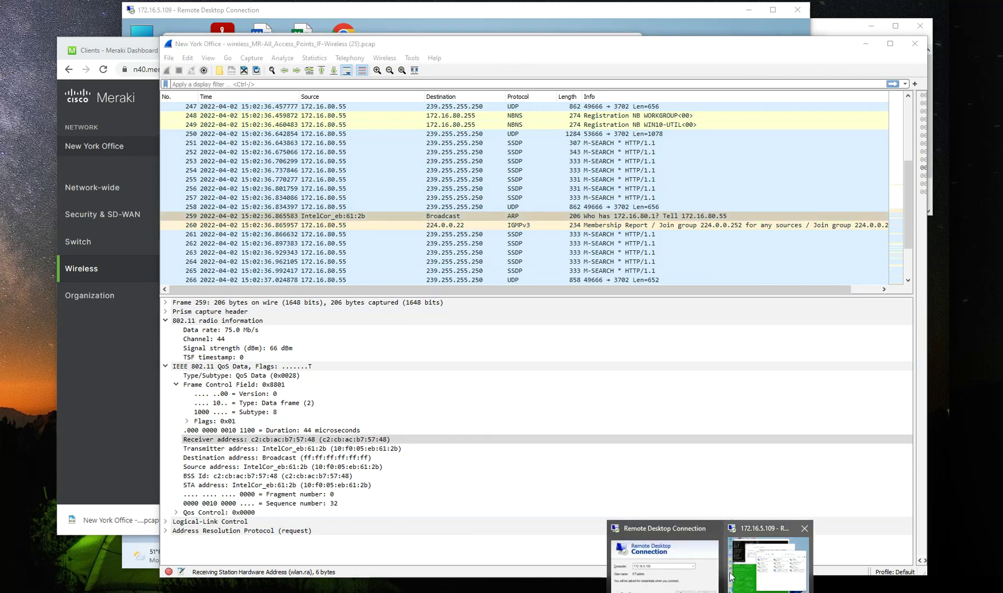
# Switch to the 172.16.5.109 remote desktop, clear the administrator Command Prompt and list the ARP table with arp -a.
pyautogui.click(768, 555)
pyautogui.click(317, 438)
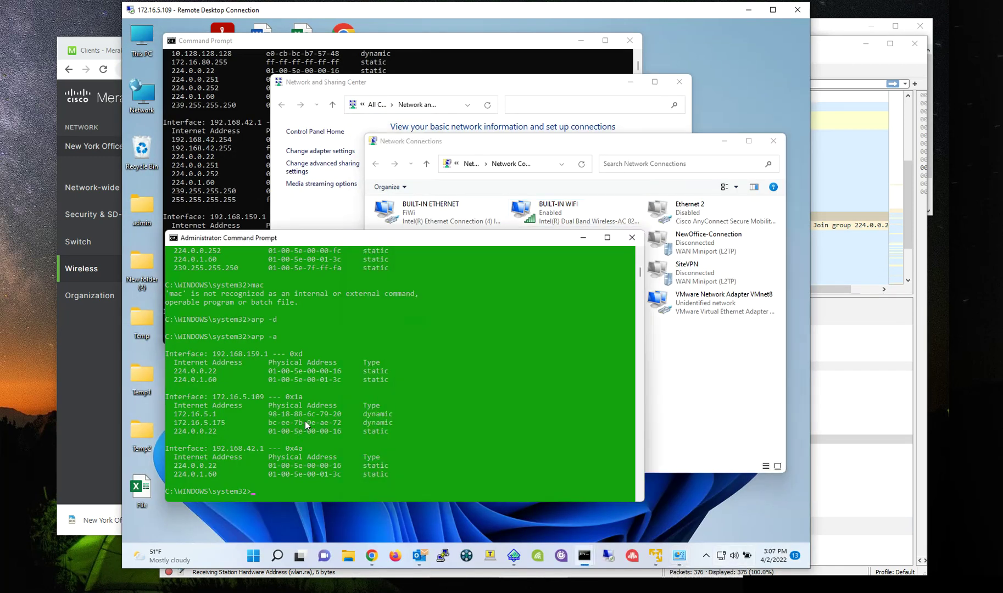
pyautogui.write('cls')
pyautogui.press('Return')
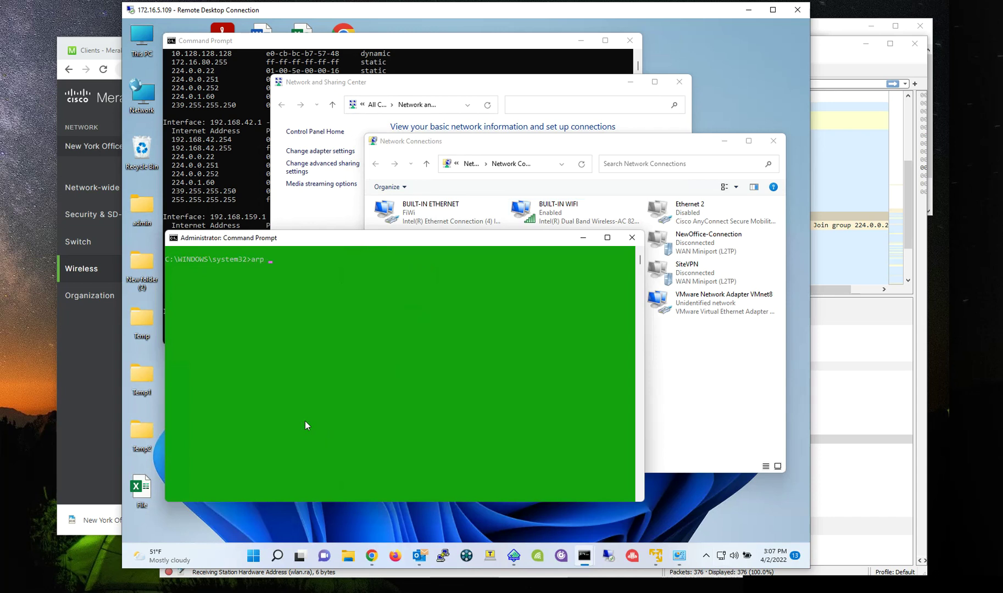
pyautogui.write('arp -a')
pyautogui.press('Return')
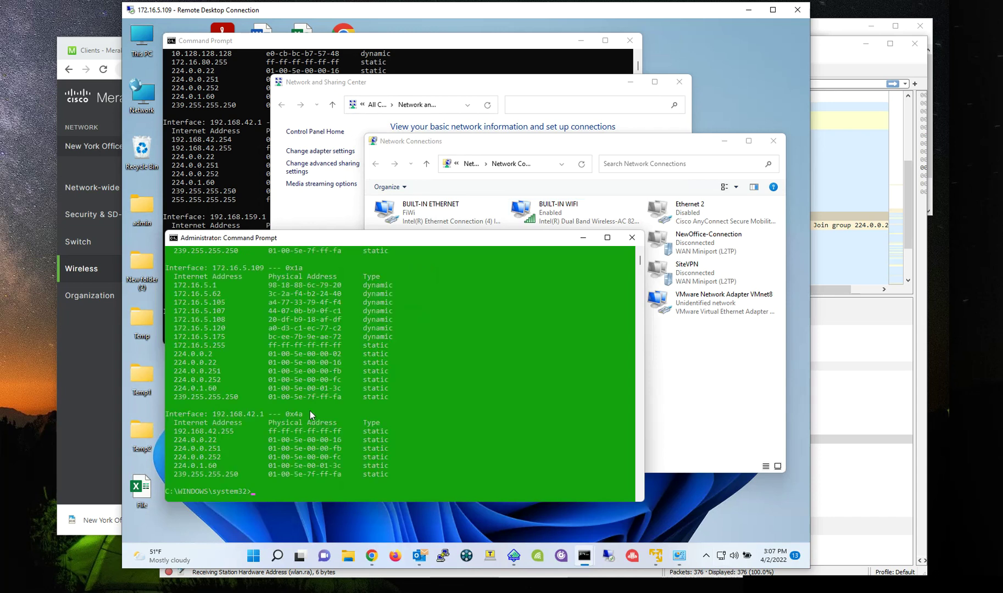
# Examine the ARP table's 172.16.80.55 interface and the 172.16.5.1 entry under the 172.16.5.109 interface.
pyautogui.scroll(4, 287, 382)
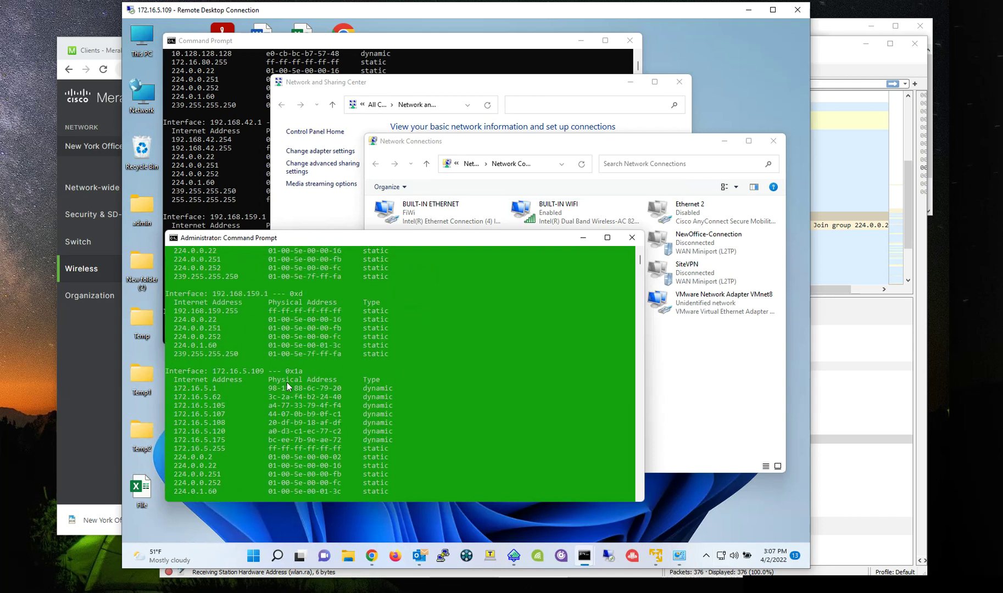
pyautogui.scroll(2, 287, 383)
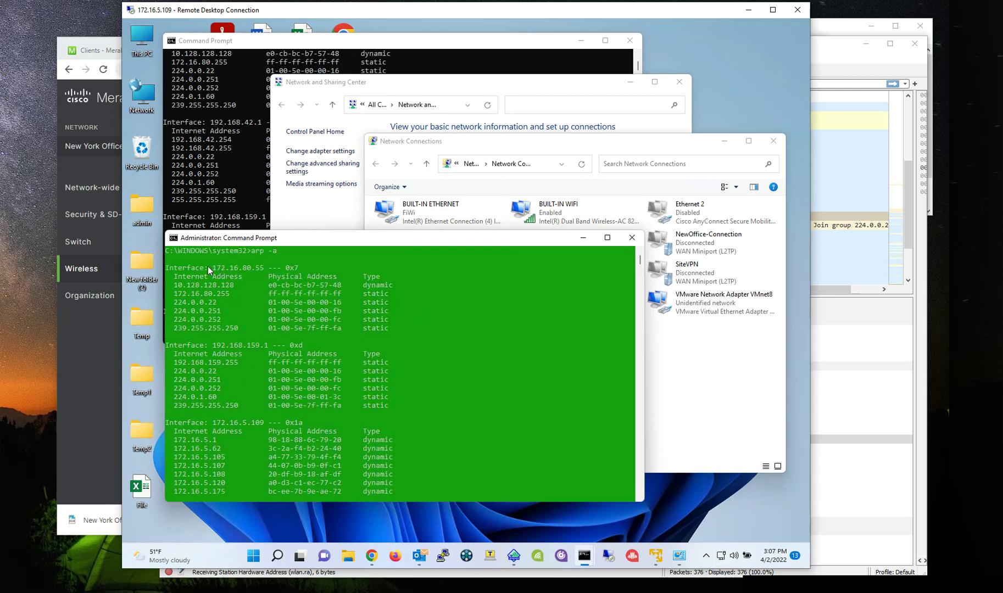
pyautogui.moveTo(207, 268); pyautogui.dragTo(265, 271)
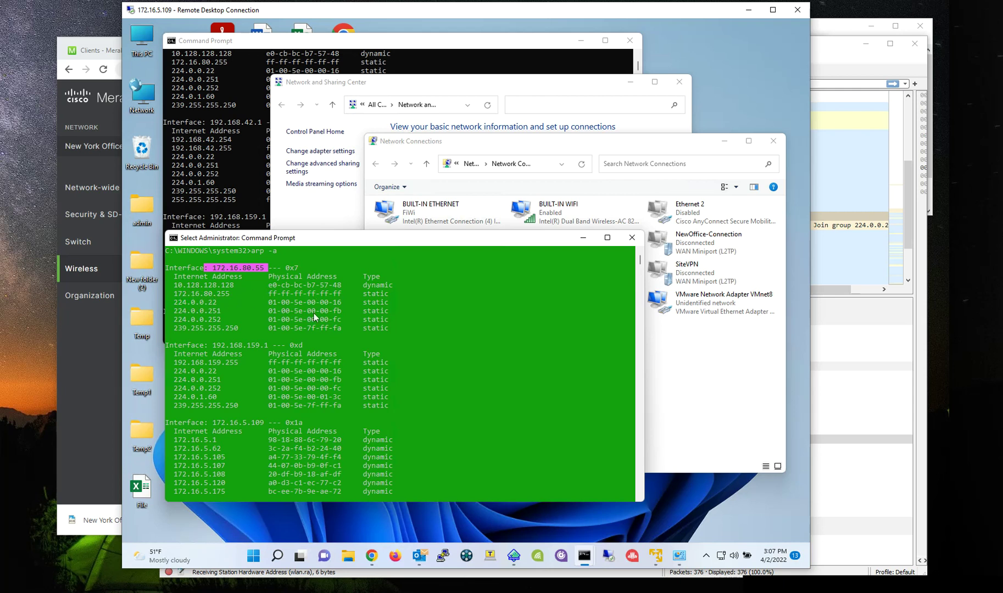
pyautogui.scroll(-1, 284, 355)
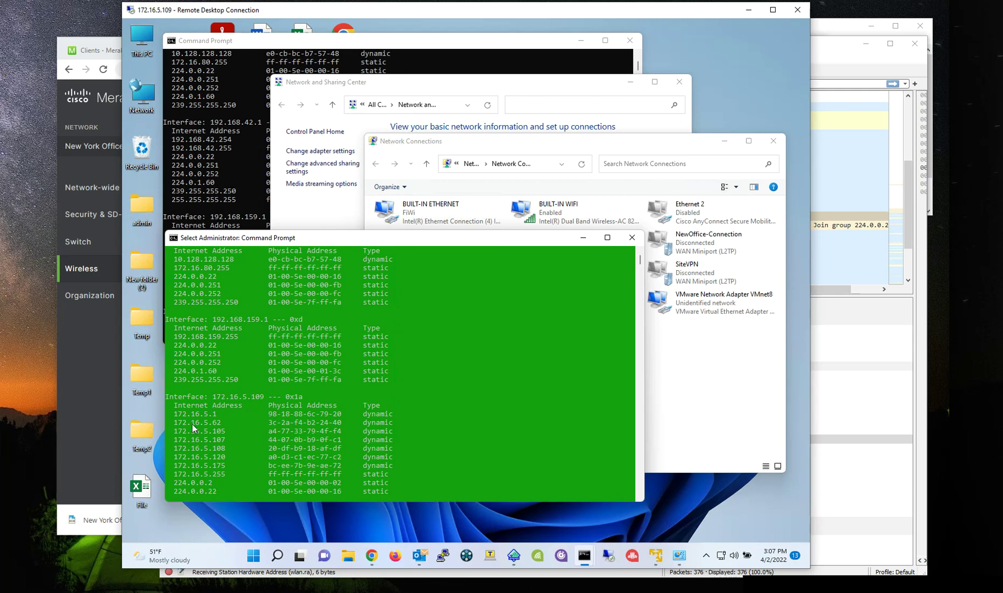
pyautogui.moveTo(195, 422); pyautogui.dragTo(394, 417)
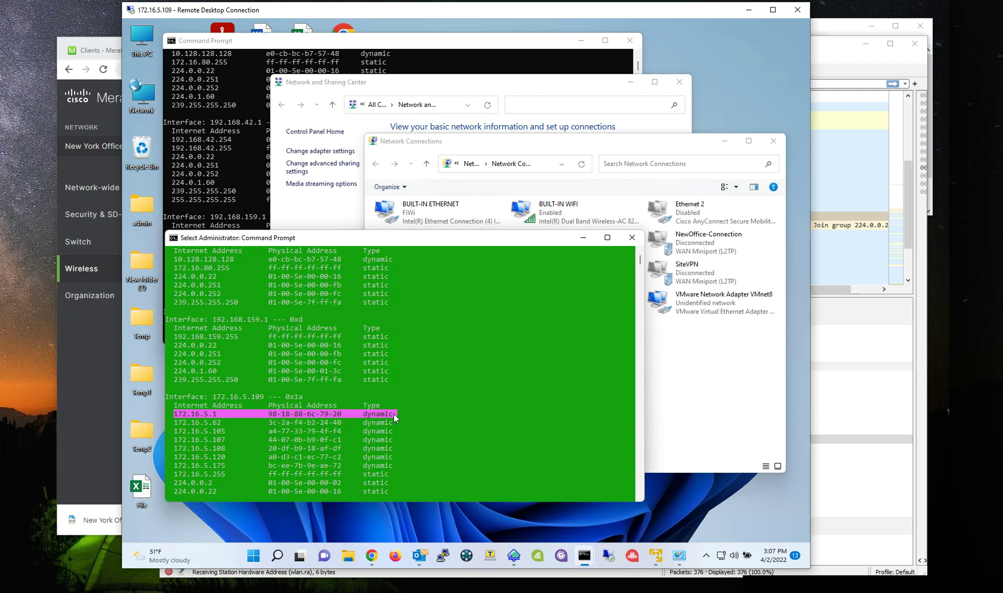
# Examine all ARP entries of the 172.16.80.55 wireless interface, including the entry type of 172.16.80.255.
pyautogui.scroll(1, 390, 393)
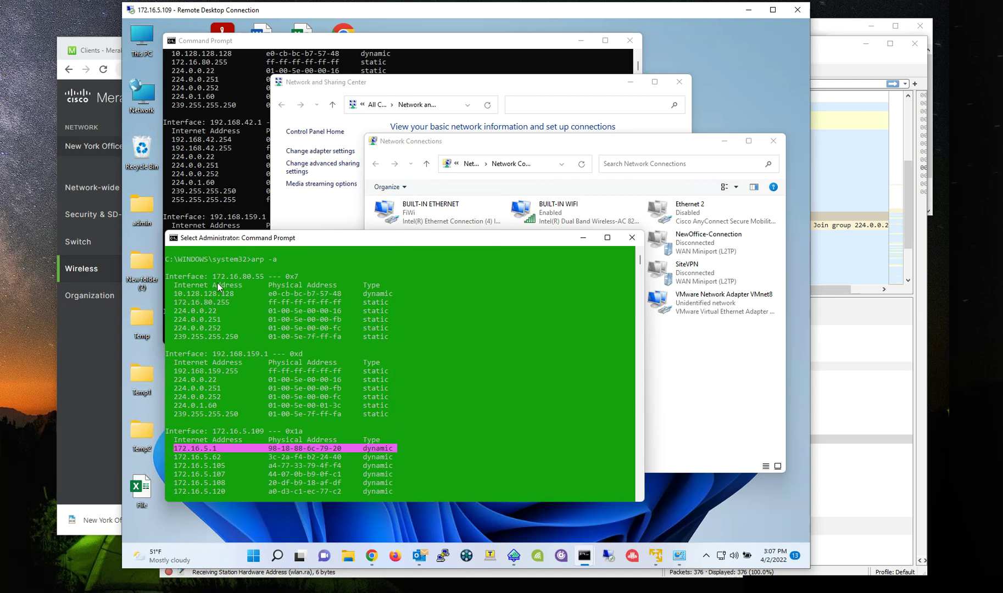
pyautogui.moveTo(178, 276); pyautogui.dragTo(300, 281)
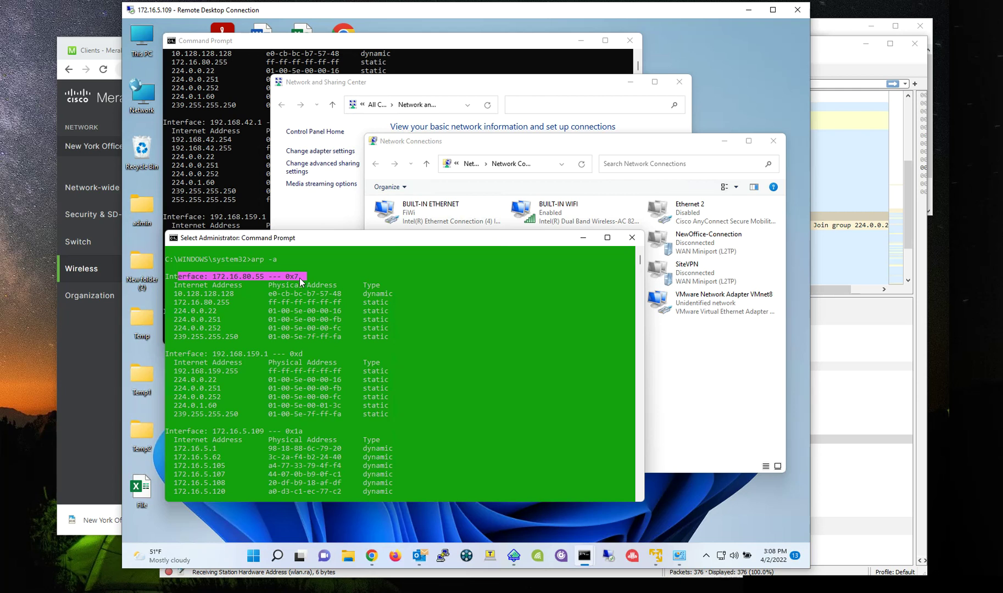
pyautogui.moveTo(390, 303); pyautogui.dragTo(360, 303)
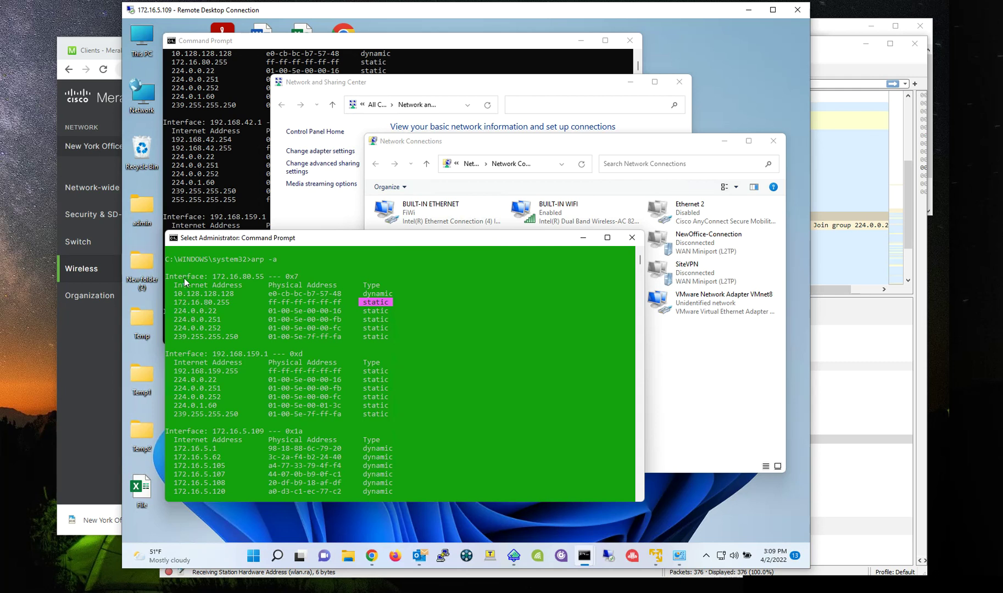
pyautogui.moveTo(170, 274); pyautogui.dragTo(394, 332)
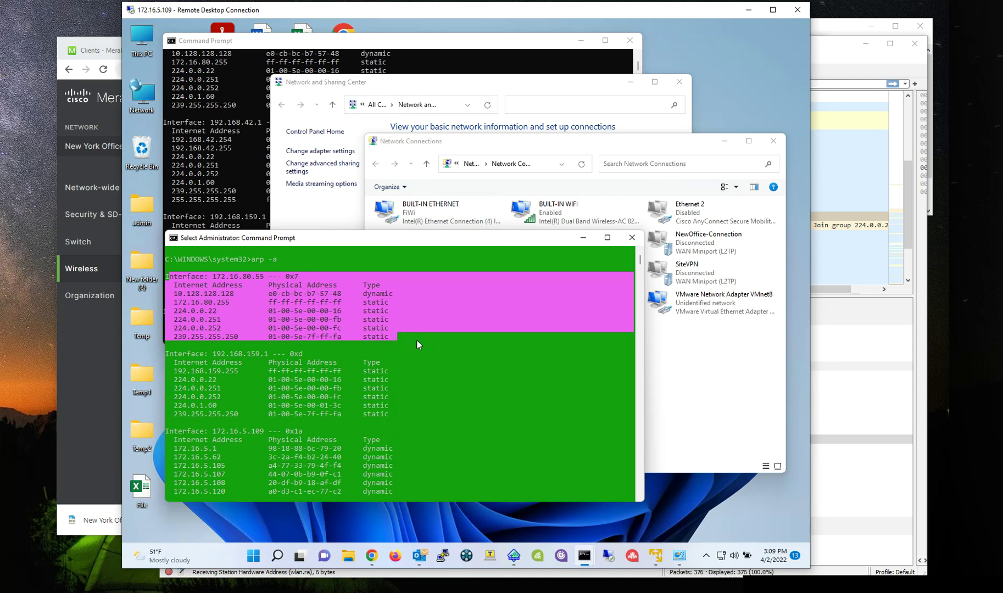
# Switch to the Meraki dashboard and review Mandatory DHCP together with the Client IP assignment options in Access Control.
pyautogui.click(101, 407)
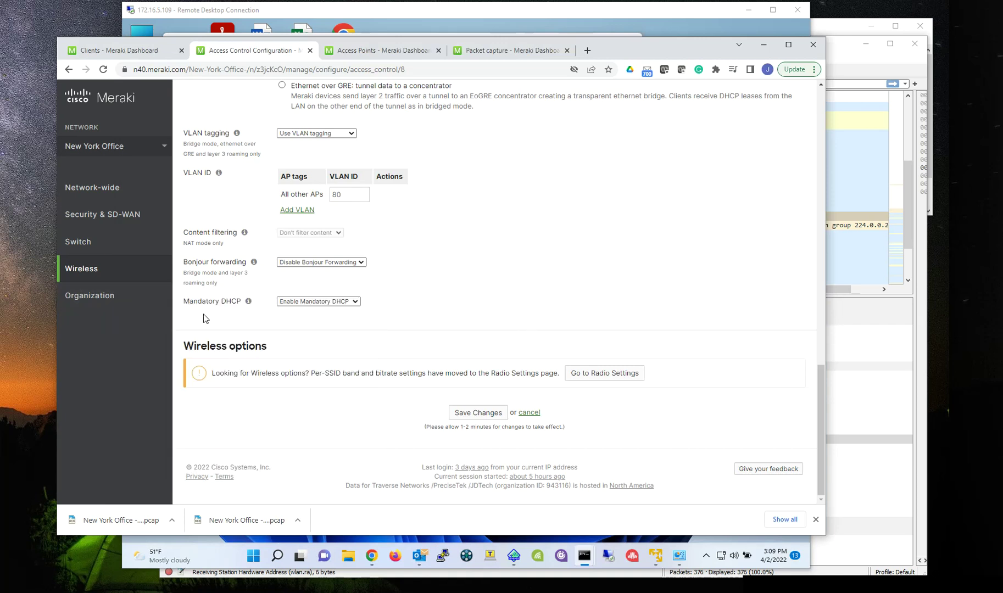
pyautogui.moveTo(182, 303); pyautogui.dragTo(245, 315)
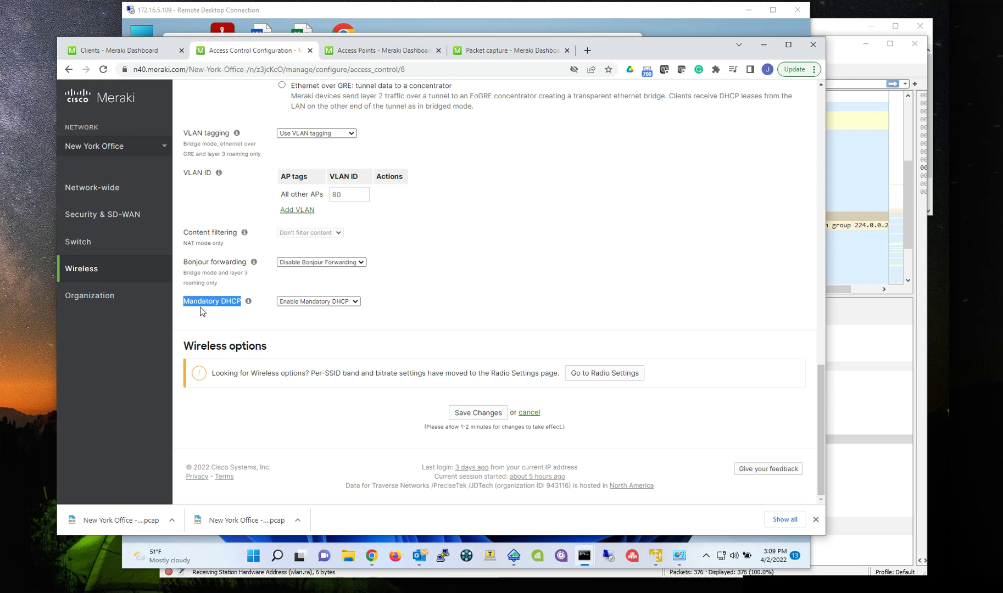
pyautogui.click(191, 327)
pyautogui.moveTo(229, 319); pyautogui.dragTo(239, 320)
pyautogui.scroll(5, 512, 288)
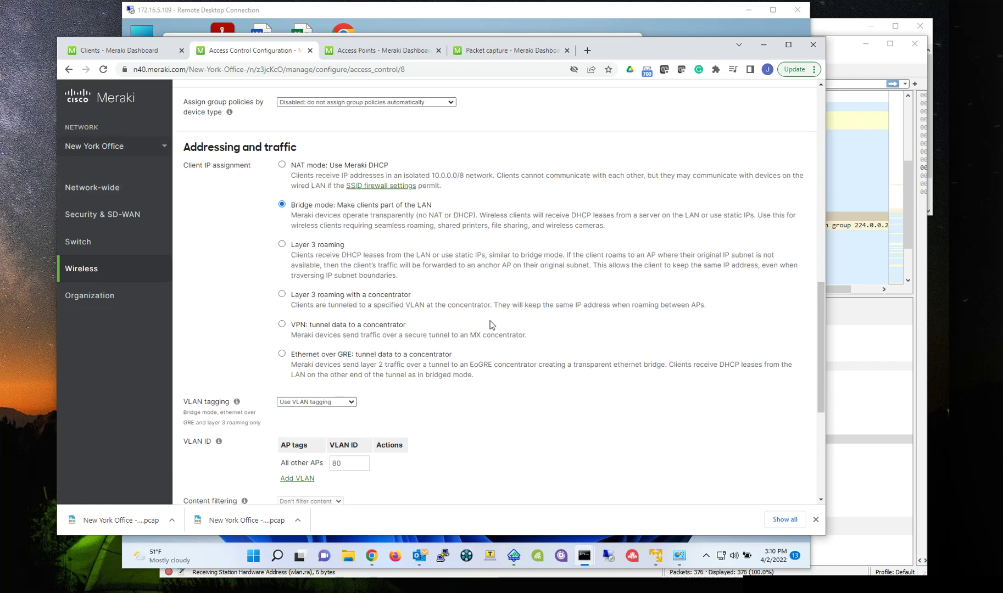
pyautogui.scroll(-5, 632, 351)
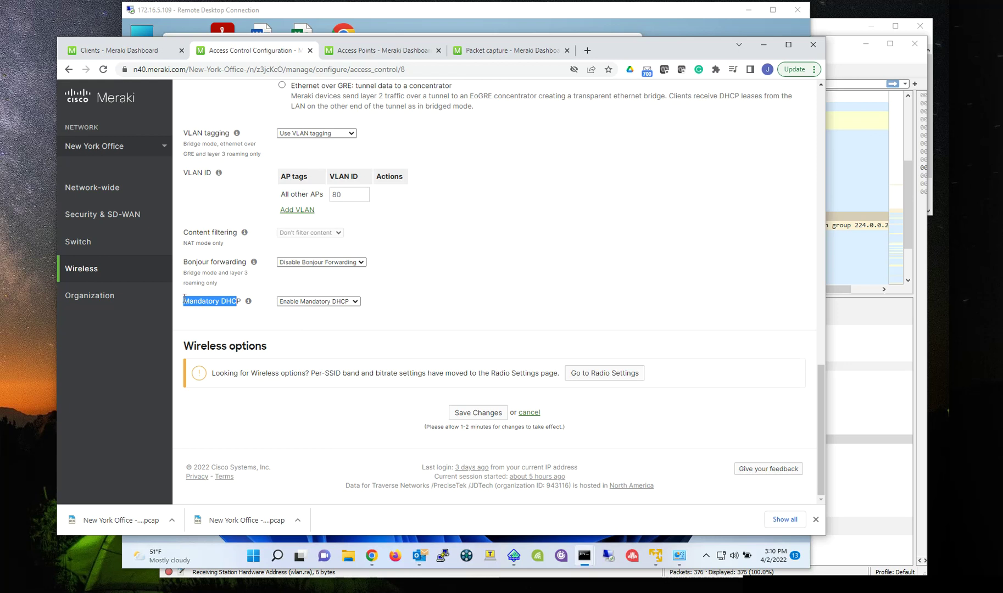
# Review the Mandatory DHCP setting again along with the VLAN tagging and VLAN ID settings of the SSID.
pyautogui.click(187, 303)
pyautogui.tripleClick(231, 299)
pyautogui.click(490, 302)
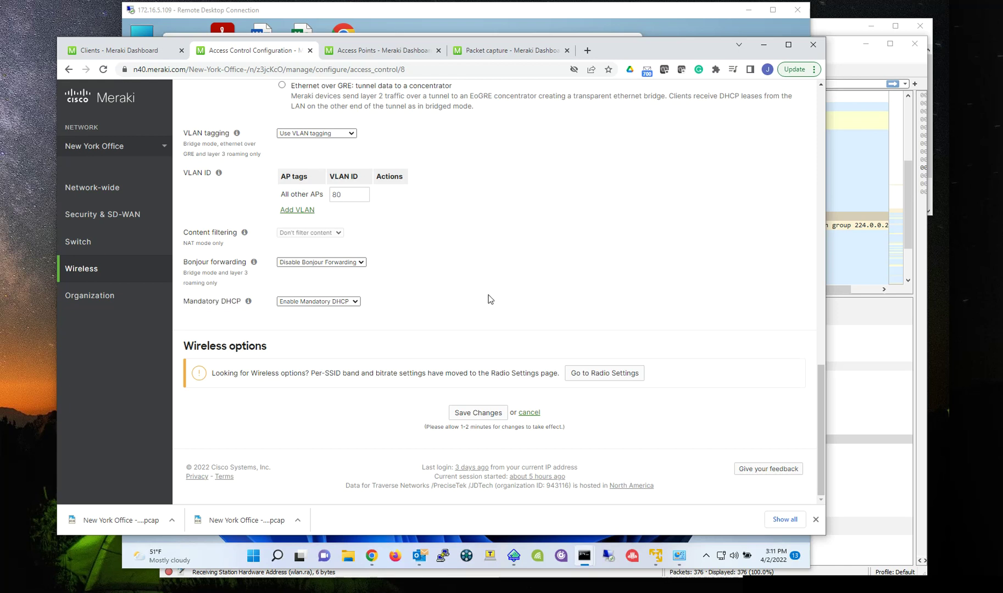
pyautogui.moveTo(160, 297)
pyautogui.moveTo(196, 302); pyautogui.dragTo(212, 326)
pyautogui.click(520, 311)
pyautogui.scroll(4, 487, 323)
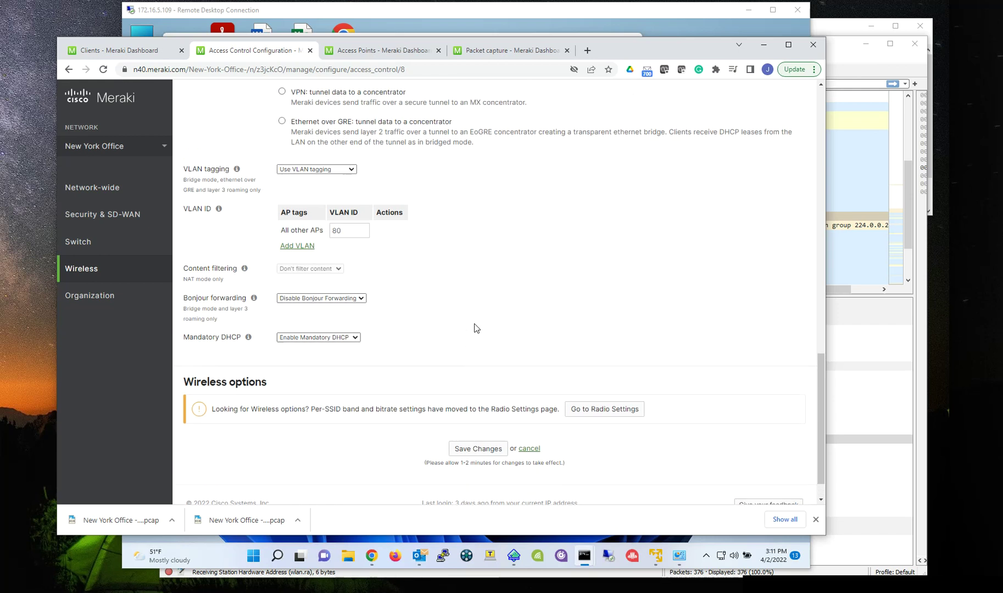
pyautogui.scroll(-4, 474, 329)
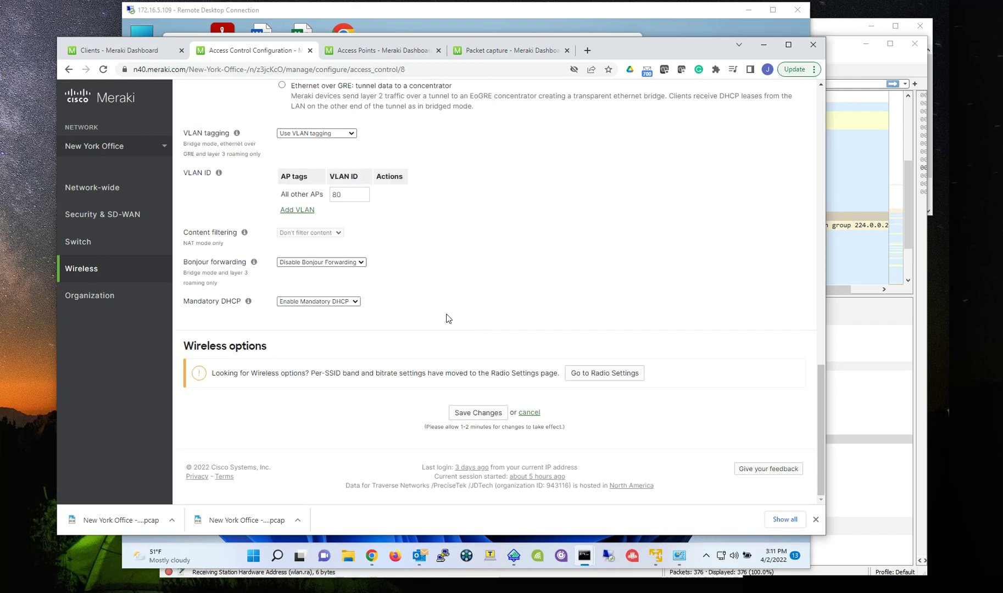
pyautogui.scroll(1, 356, 218)
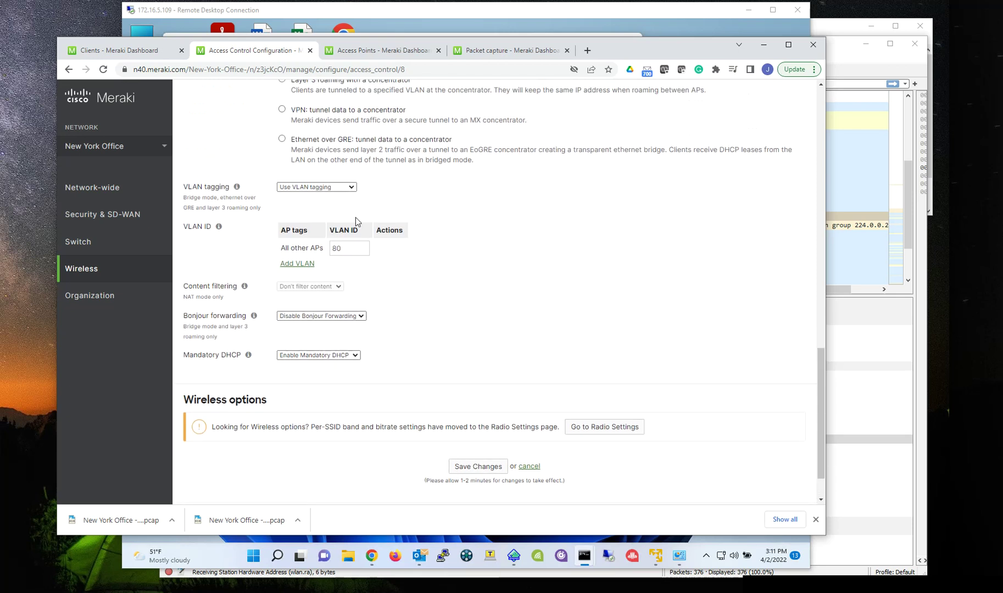